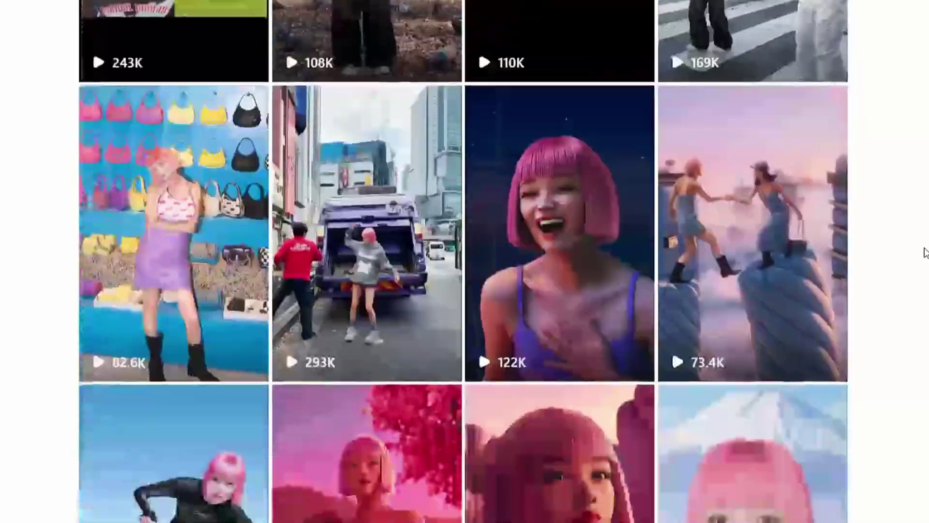
Browse the virtual influencers' social media post grids
scroll(925, 253, "down", 8)
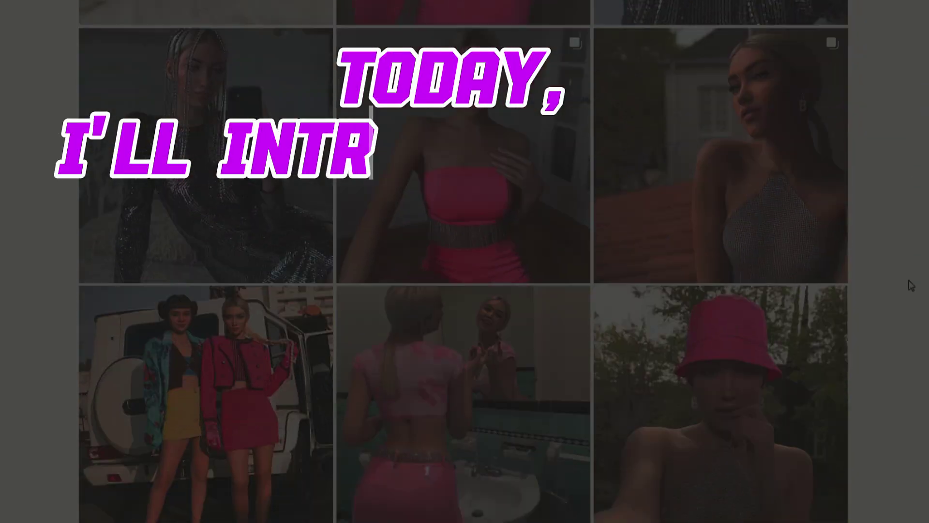
scroll(912, 286, "down", 3)
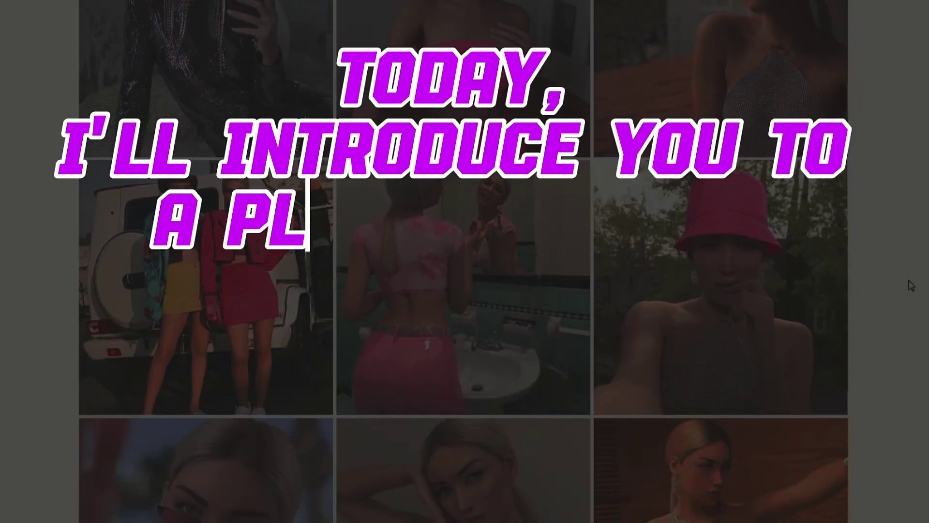
scroll(911, 285, "down", 5)
scroll(911, 285, "down", 5)
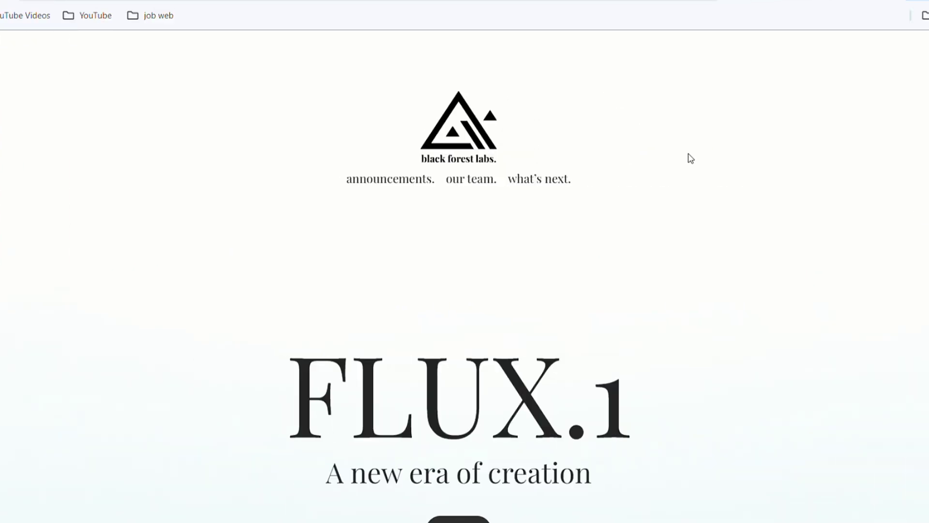
Look through the sample images in the Get Creative gallery on the Black Forest Labs FLUX.1 page
scroll(691, 158, "down", 10)
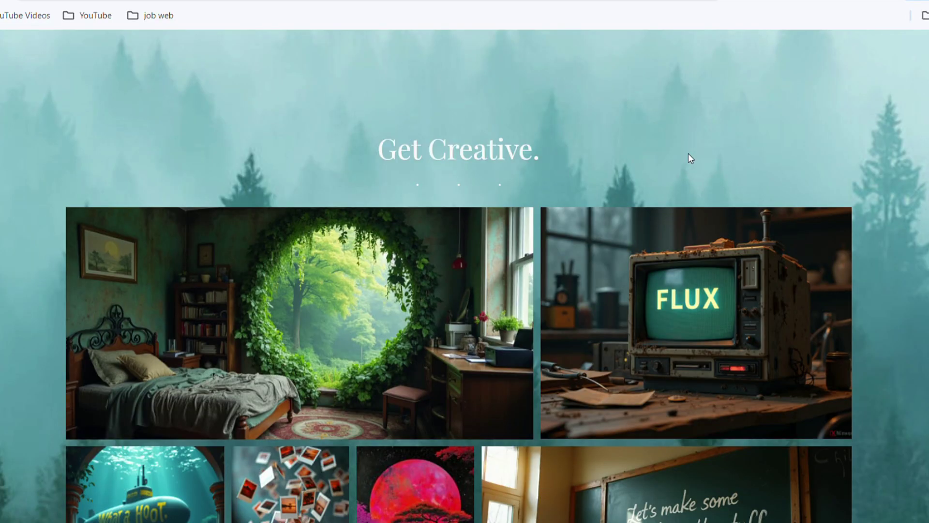
scroll(871, 259, "down", 2)
scroll(871, 259, "down", 18)
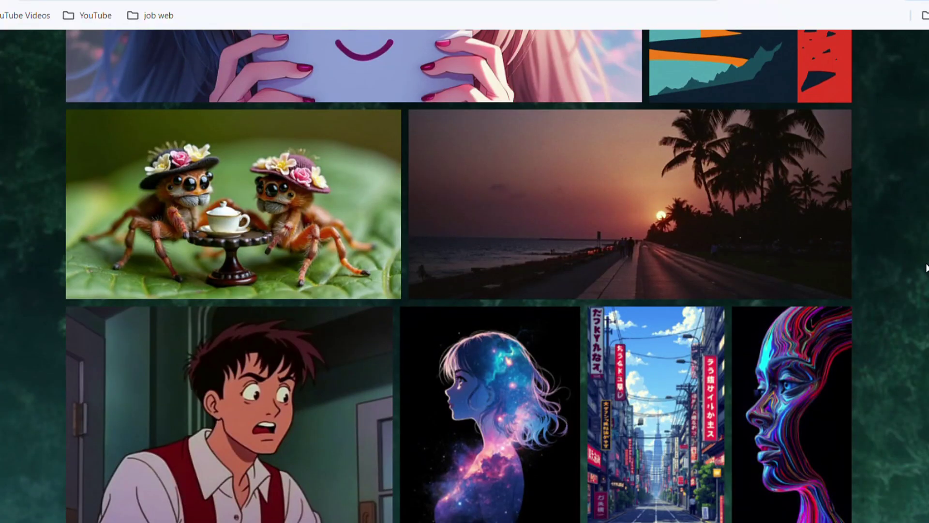
scroll(926, 268, "down", 14)
scroll(926, 268, "down", 15)
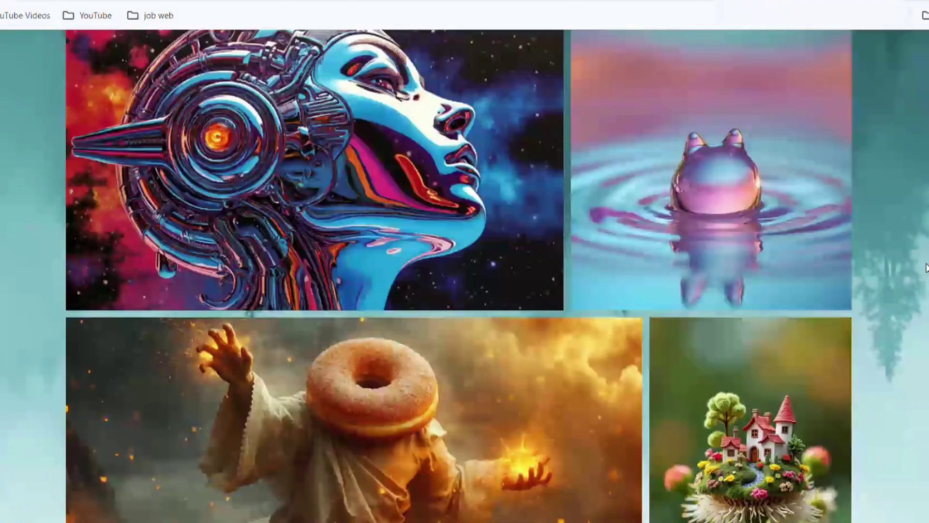
scroll(926, 267, "down", 16)
scroll(926, 268, "down", 15)
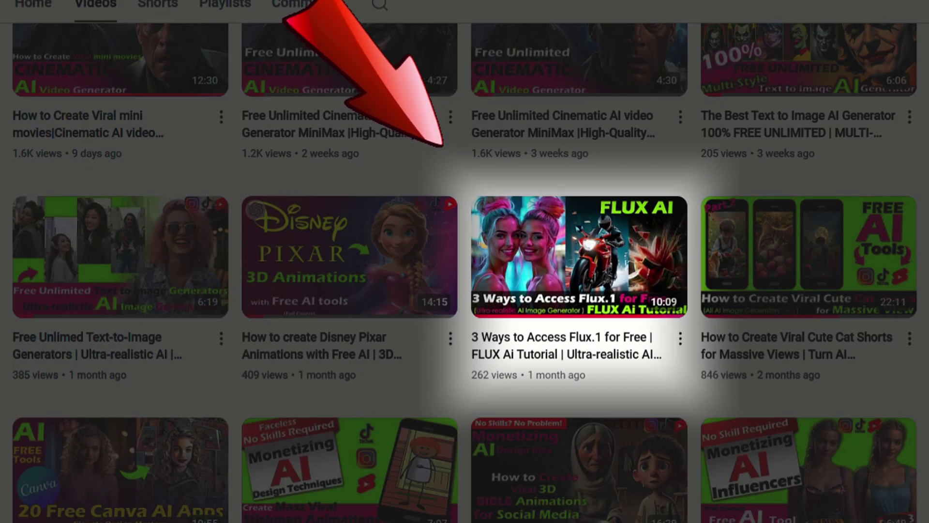
scroll(464, 261, "down", 5)
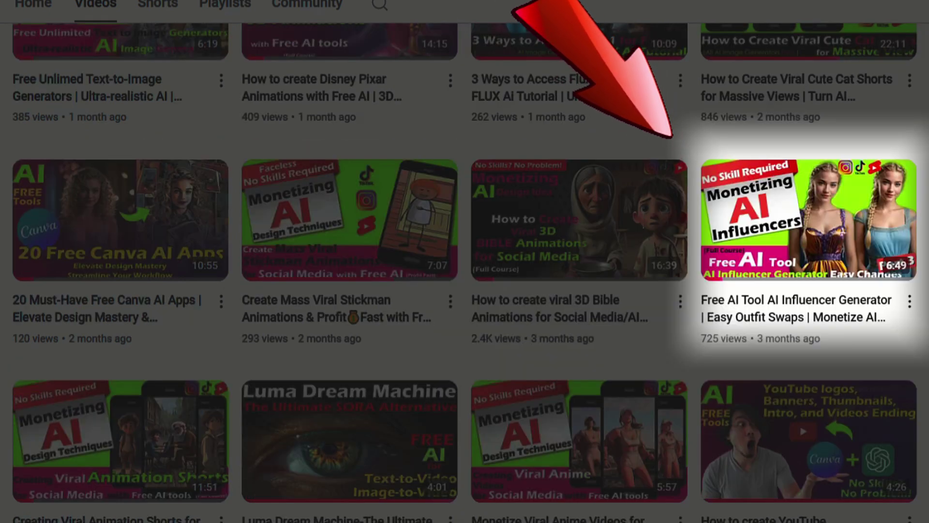
scroll(465, 271, "down", 10)
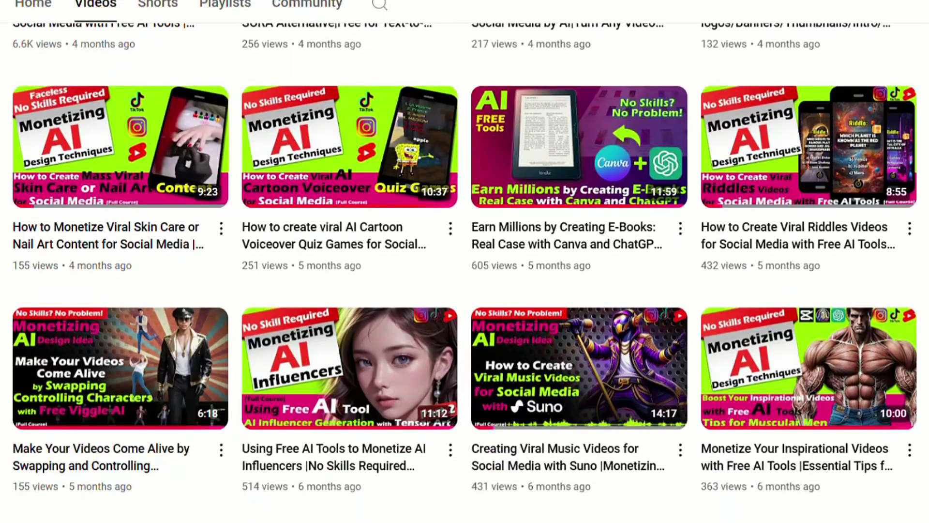
scroll(465, 271, "down", 4)
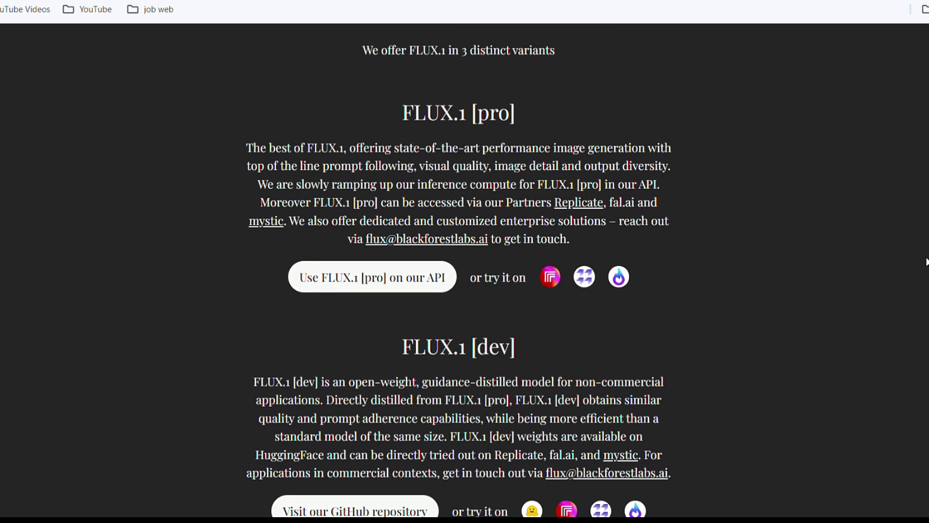
Read the descriptions of the FLUX.1 model variants on the Black Forest Labs page
scroll(926, 262, "down", 4)
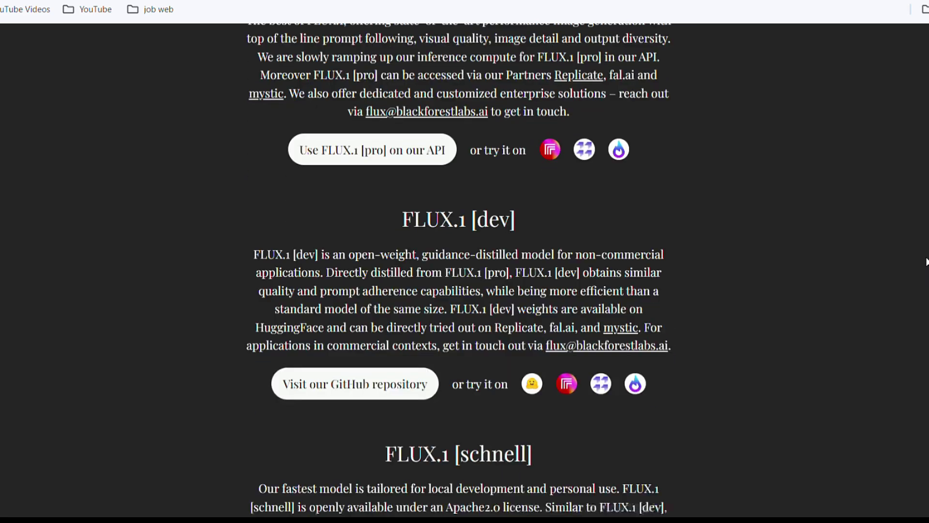
scroll(926, 262, "down", 1)
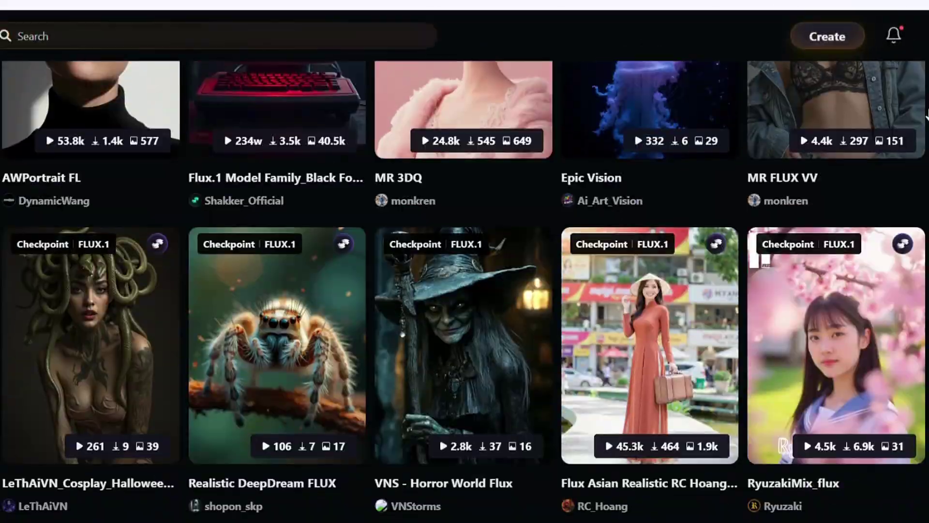
Browse the FLUX.1 checkpoint models in the Shakker model library, examining their preview images
scroll(465, 290, "down", 5)
scroll(465, 290, "down", 15)
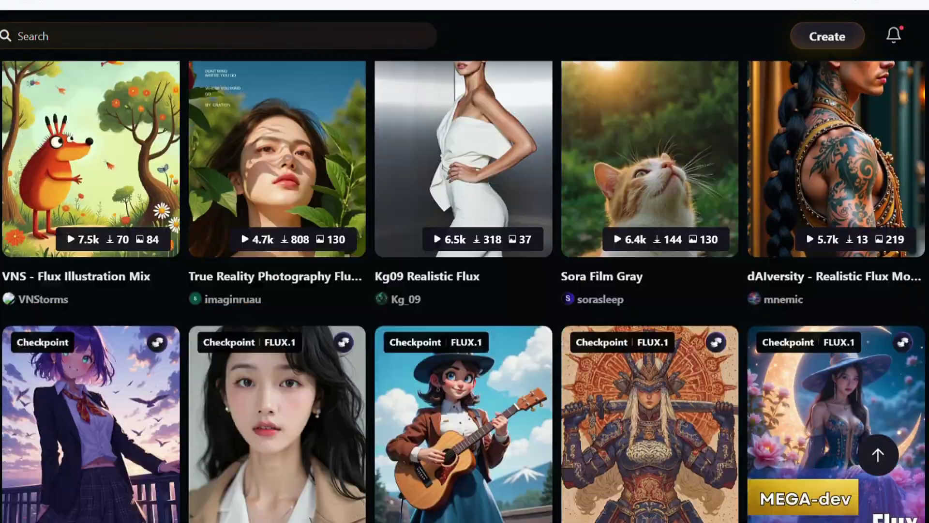
scroll(465, 290, "down", 20)
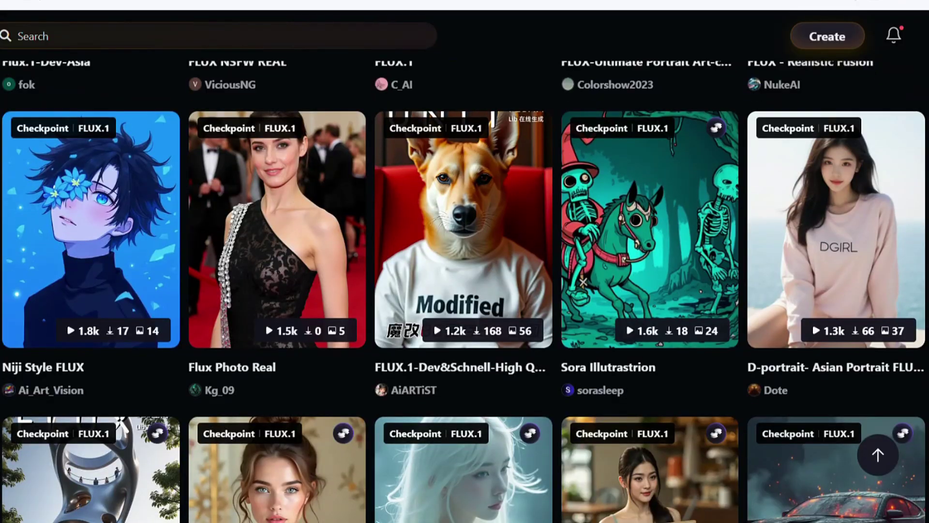
scroll(464, 290, "down", 15)
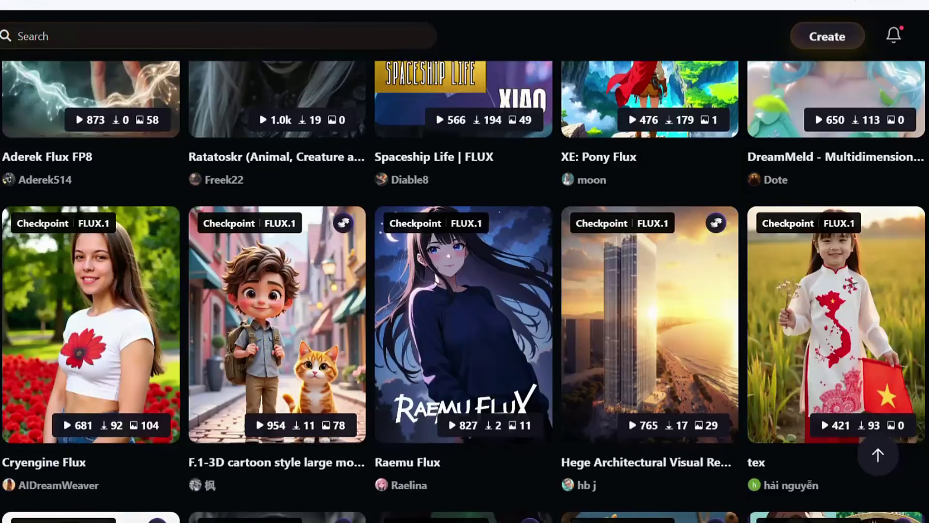
scroll(464, 290, "down", 14)
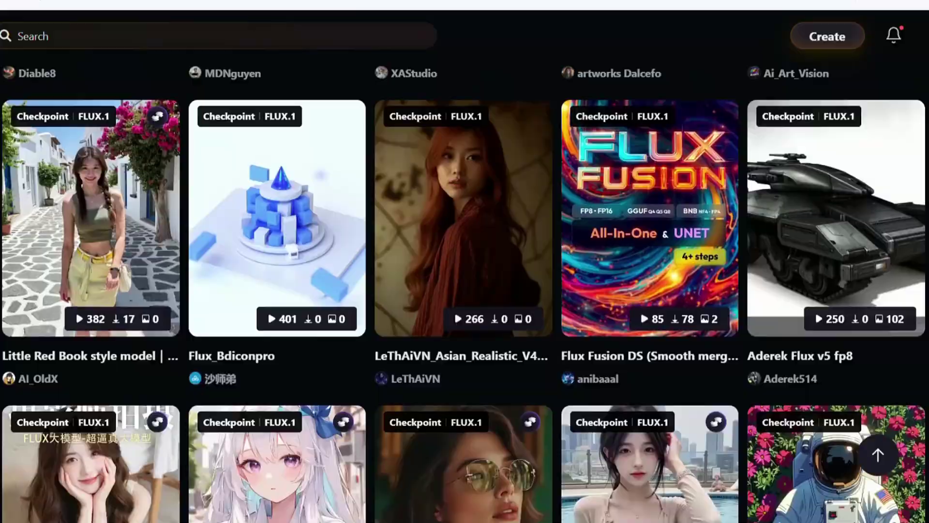
scroll(465, 291, "down", 18)
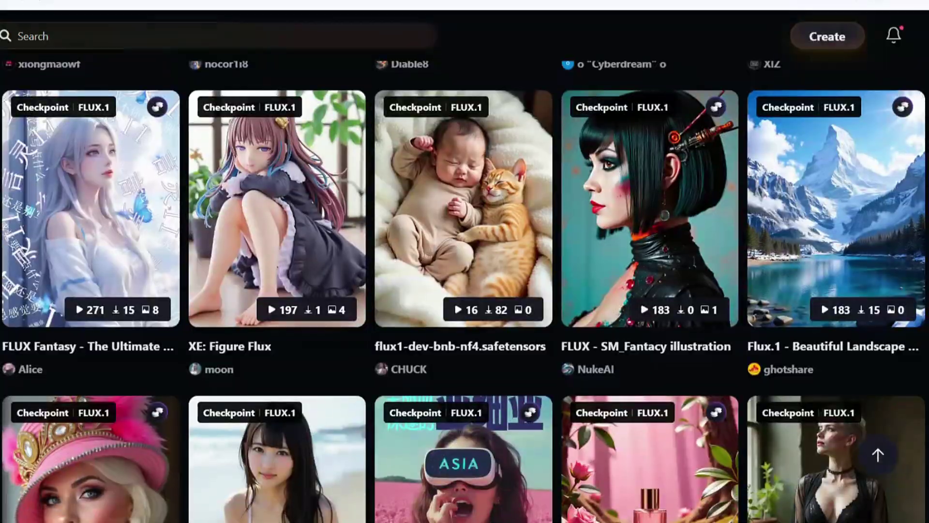
scroll(465, 290, "down", 15)
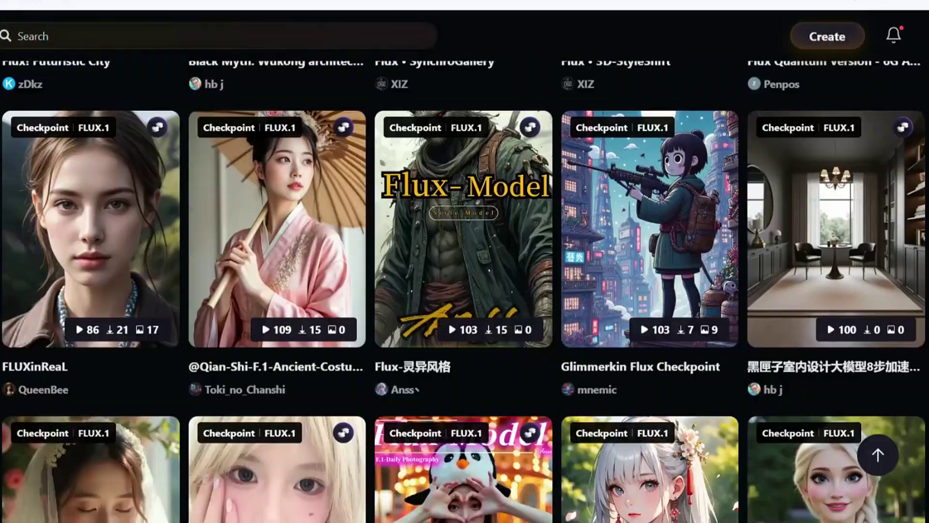
scroll(465, 291, "down", 4)
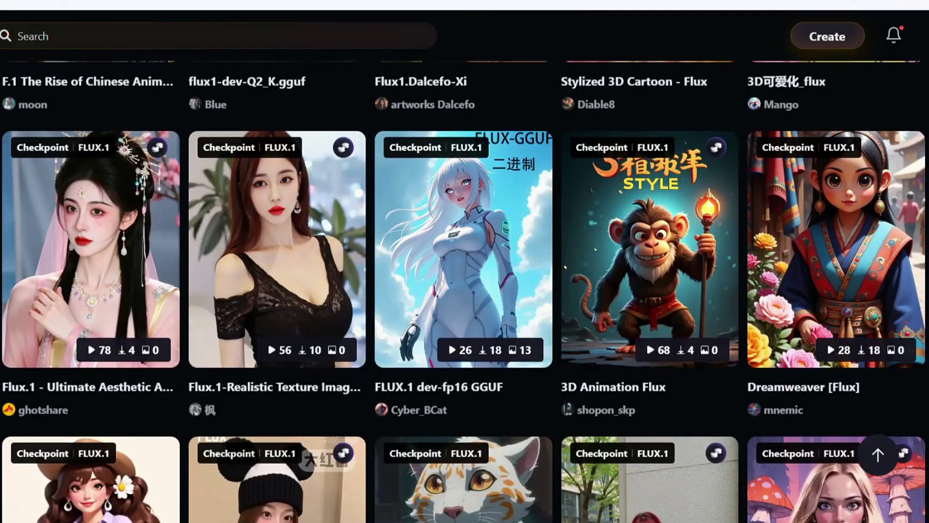
scroll(465, 291, "down", 7)
scroll(465, 290, "down", 10)
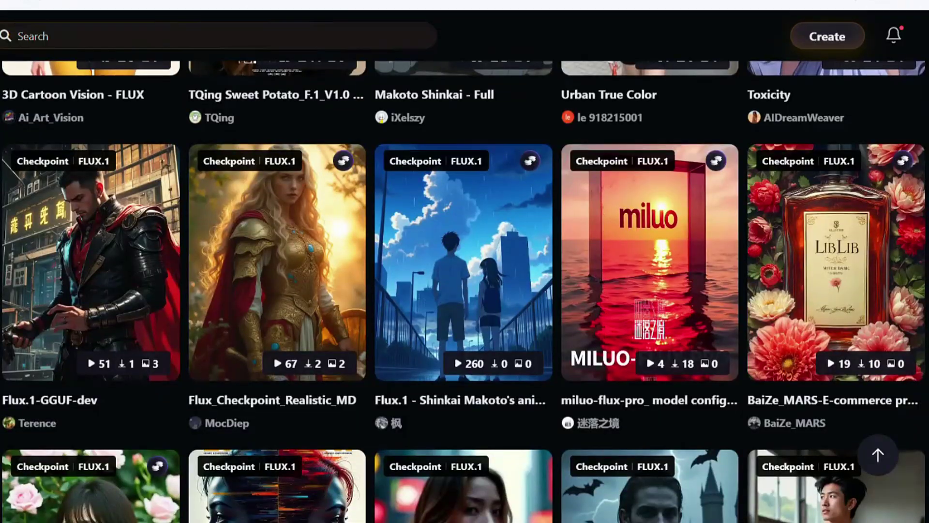
scroll(465, 290, "down", 18)
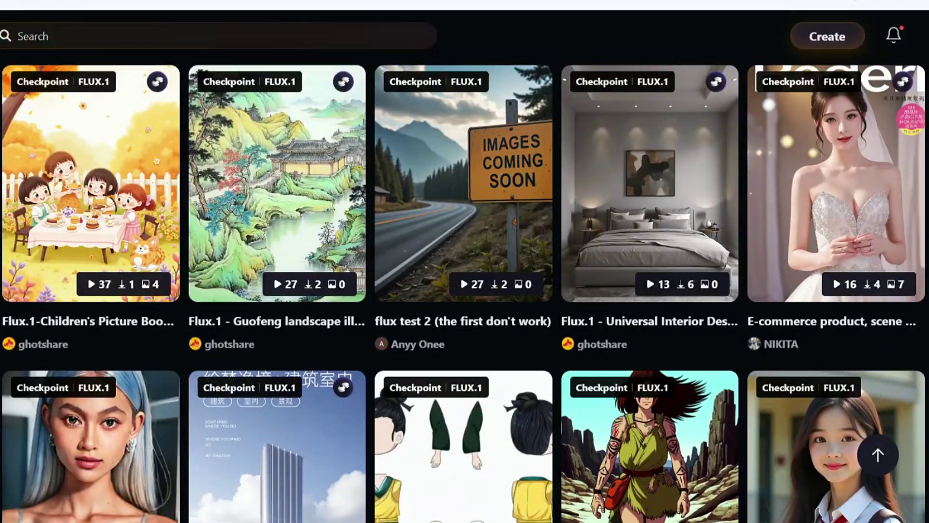
scroll(464, 291, "down", 15)
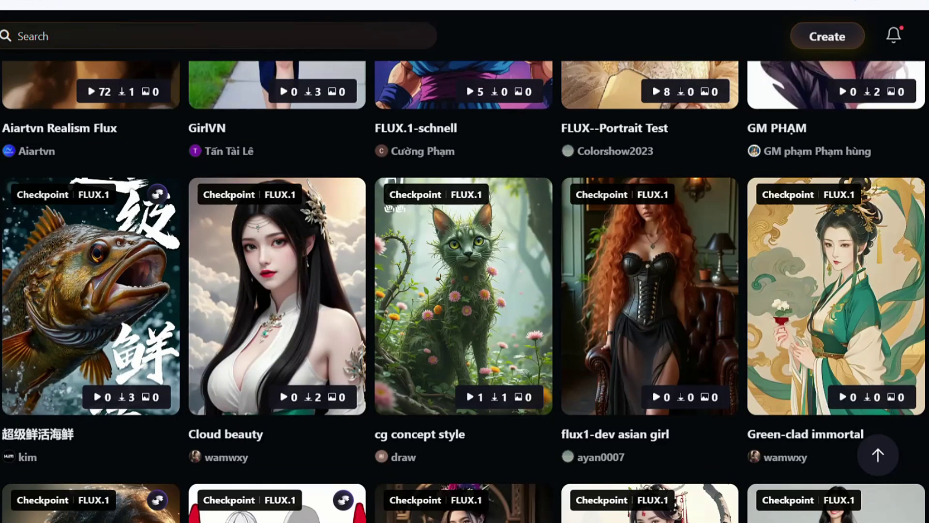
scroll(464, 290, "down", 12)
scroll(464, 290, "down", 17)
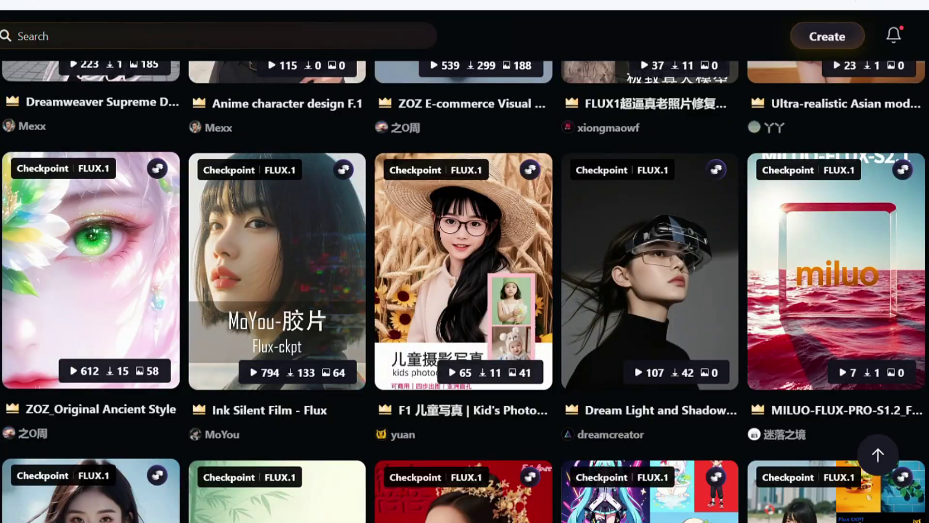
scroll(465, 290, "down", 17)
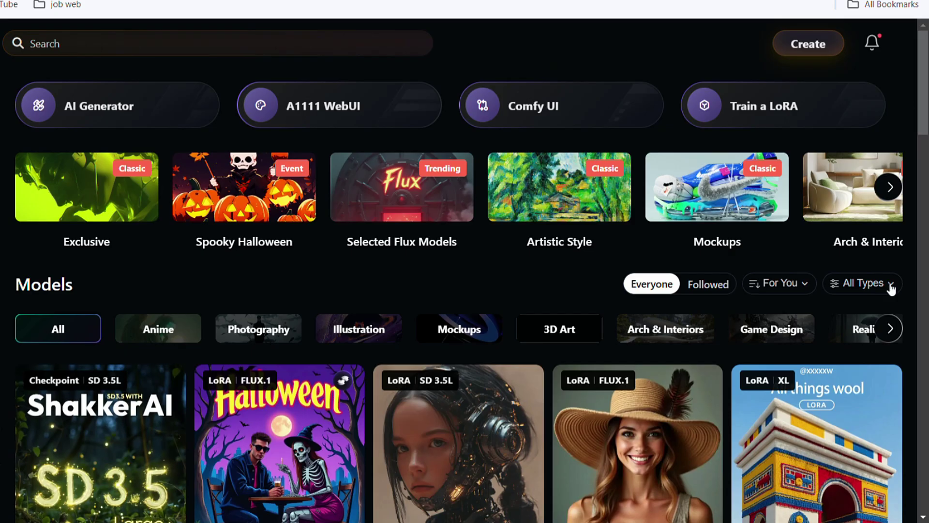
Examine the available model filters, from model types and base models to membership and commercial license options
left_click(892, 289)
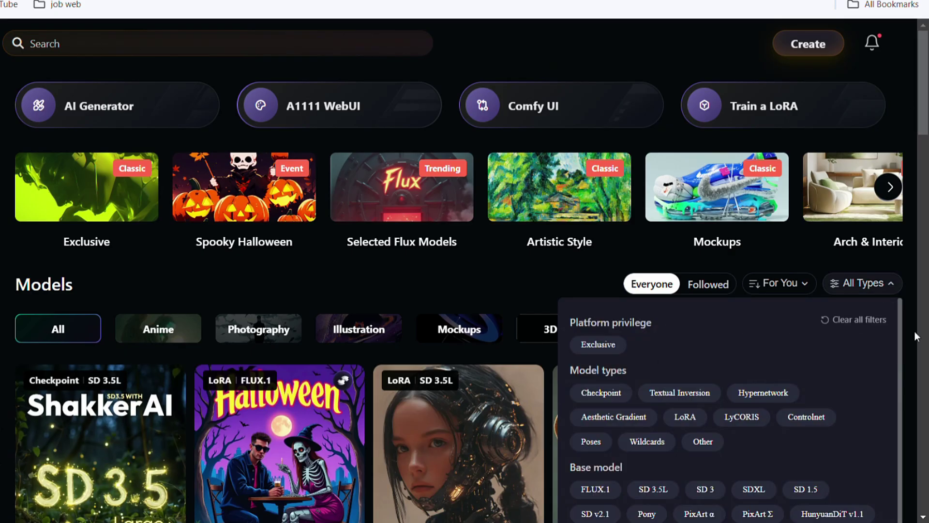
scroll(920, 339, "down", 5)
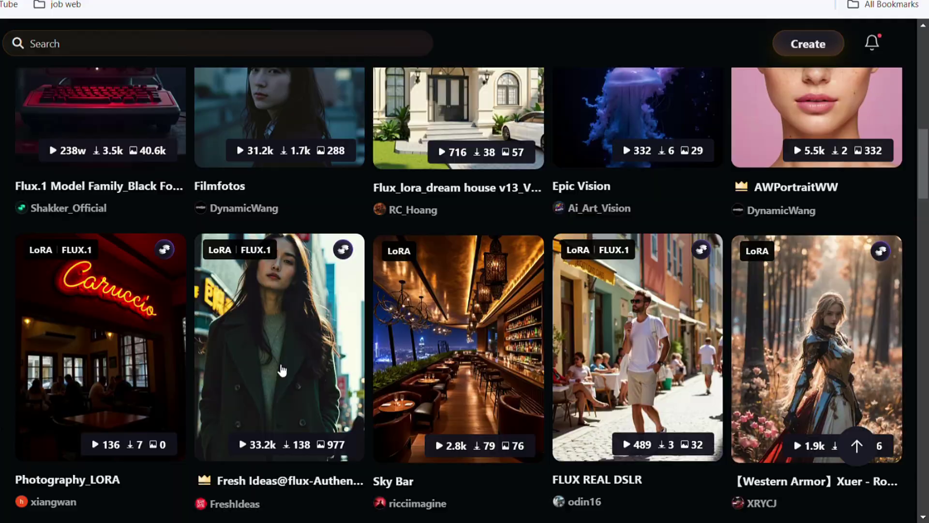
Open the Fresh Ideas@flux-Authentic Film Photography model and inspect the generation prompt of its sample image of the seated woman
left_click(280, 315)
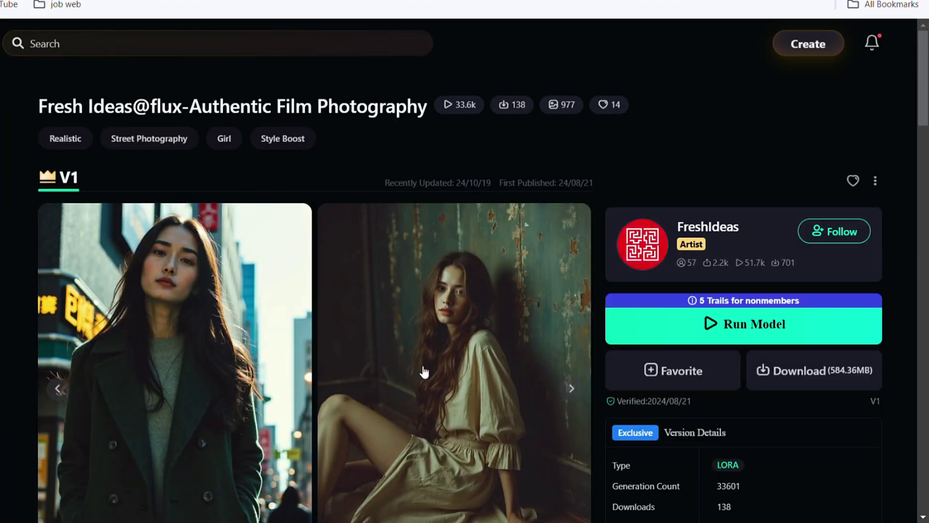
scroll(444, 375, "down", 2)
scroll(462, 309, "down", 2)
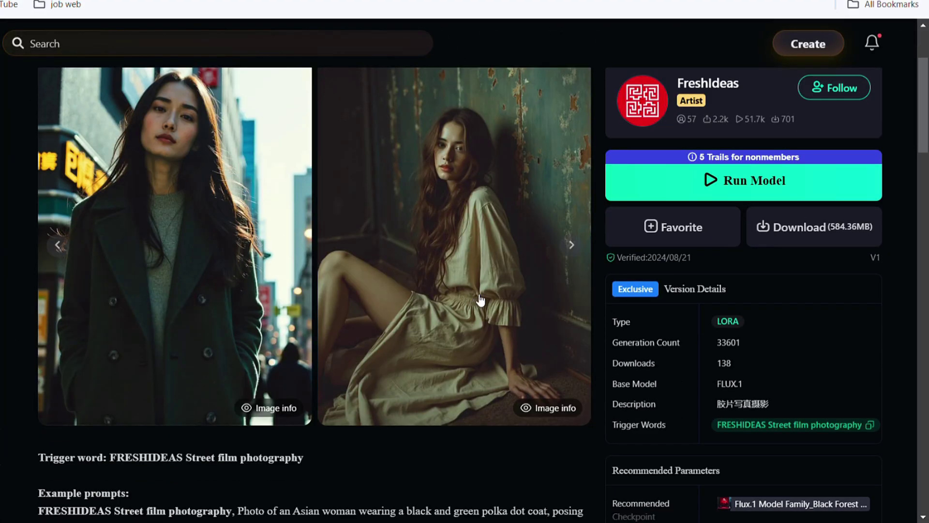
left_click(475, 294)
left_click_drag(356, 211, 537, 274)
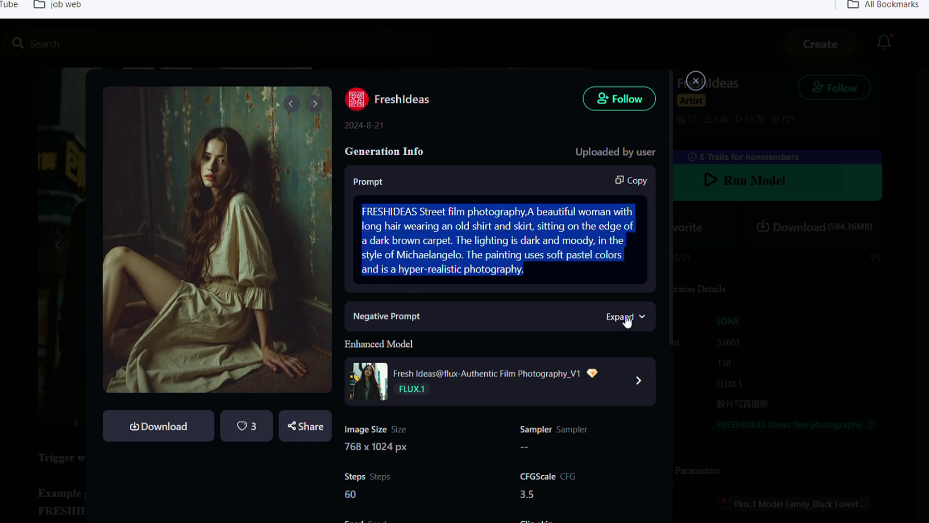
left_click(476, 292)
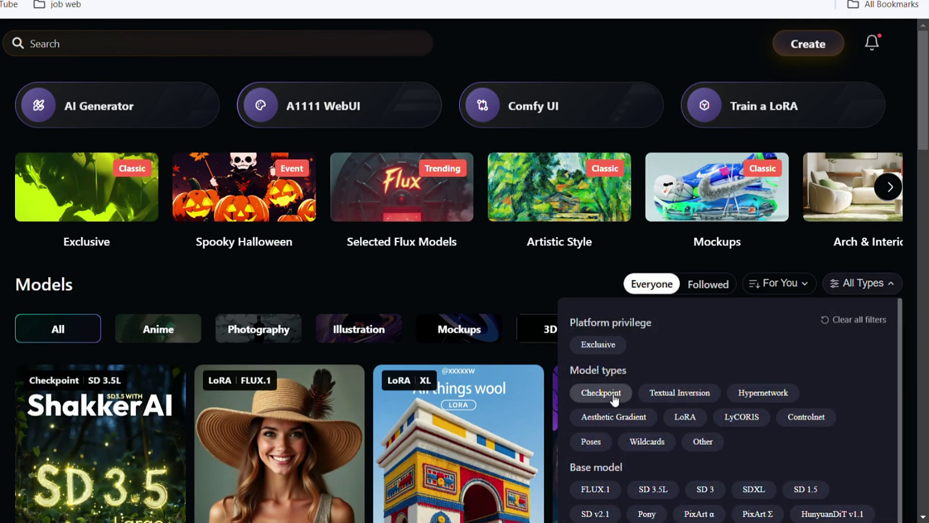
Filter the models to Checkpoint type with the FLUX.1 base model and load the portrait photography checkpoint in the generator
left_click(615, 396)
scroll(758, 409, "down", 2)
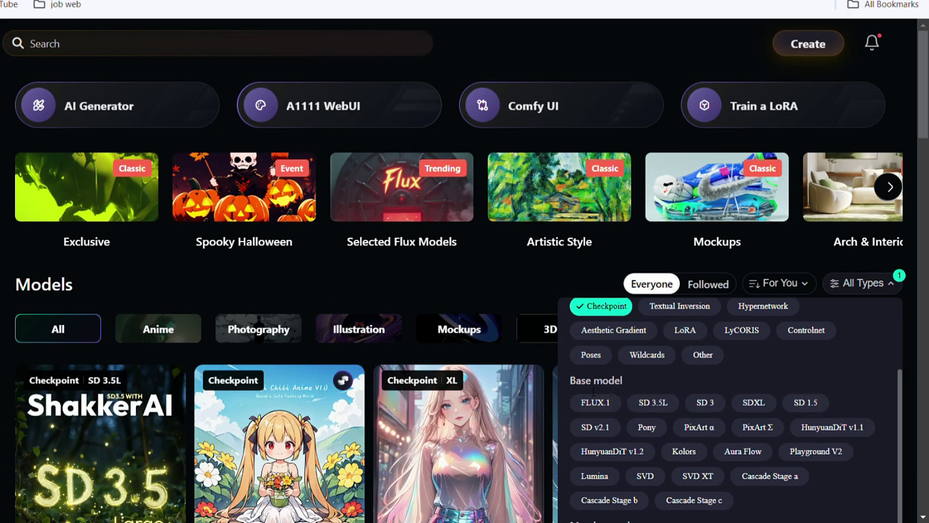
left_click(603, 409)
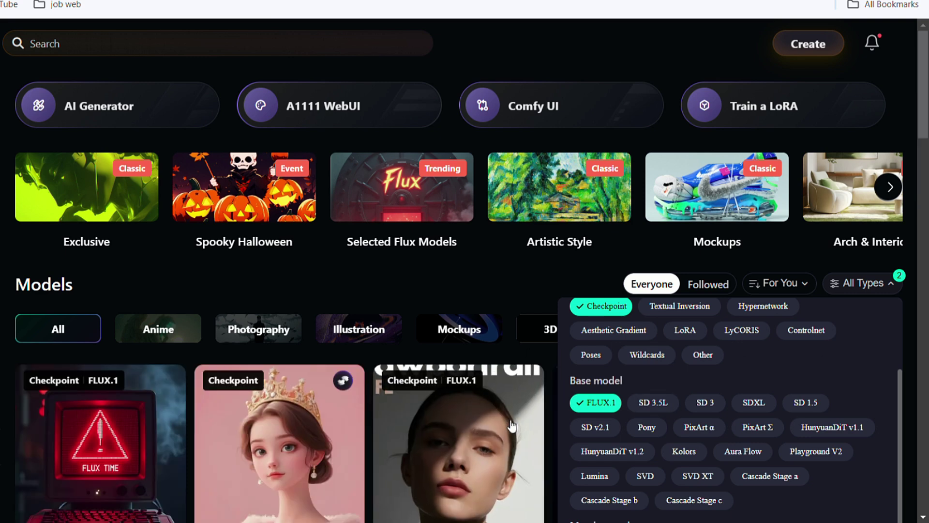
scroll(517, 87, "down", 4)
left_click(517, 87)
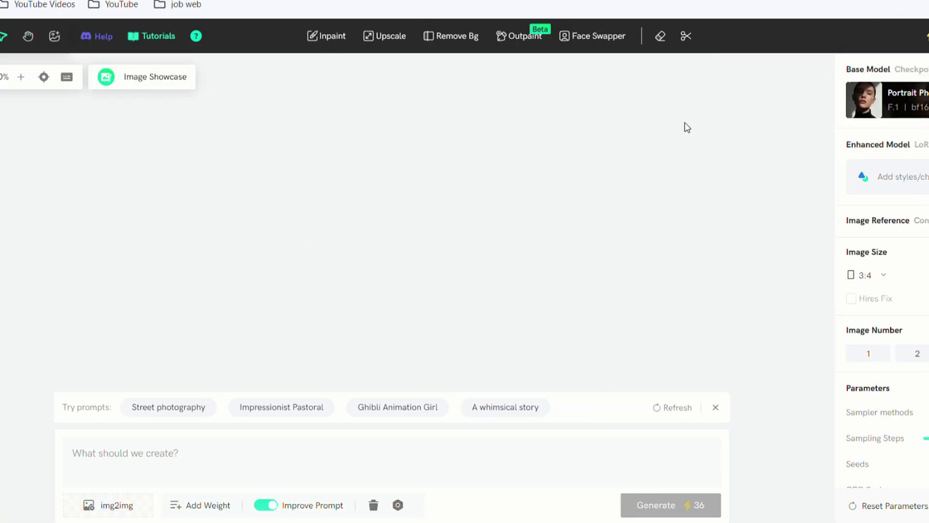
Paste the prepared prompt for a high-resolution 8k photograph of a blonde boho woman in a white off-shoulder satin linen dress
left_click(90, 462)
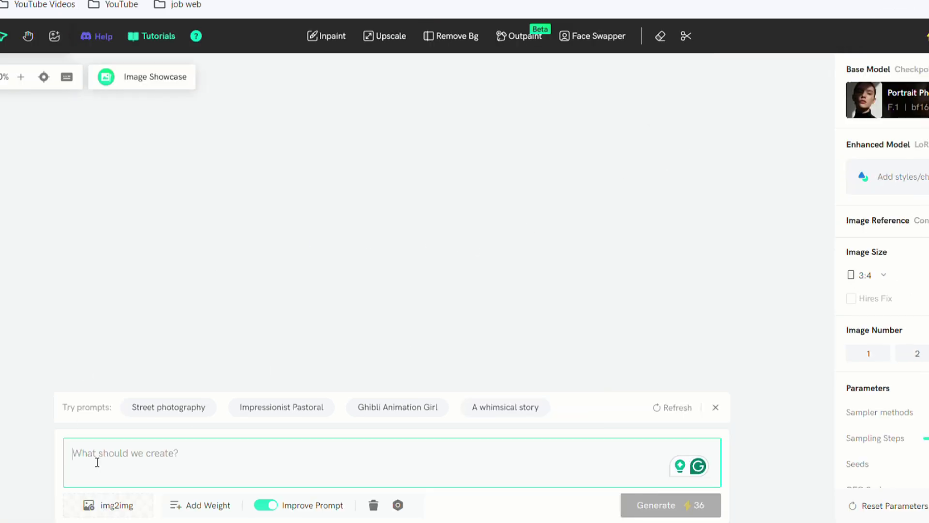
type("A high-resolution, 8k photograph of an enchanting 18-year-old boho woman with luscious curves and flowing, wavy blonde hair that shines under soft lighting. Her complexion is fair, sprinkled with delicate freckles, and her bright green eyes pop with intensity. Bold red lips and vibrant makeup enhance her glamorous look, with long lashes framing her gaze. She is in a white off-shoulder satin linen dress with a plunging neckline and standing confidently. Her earrings, neck, and wrists are adorned with intricate bohemian jewelry, completing her free-spirited aesthetic.")
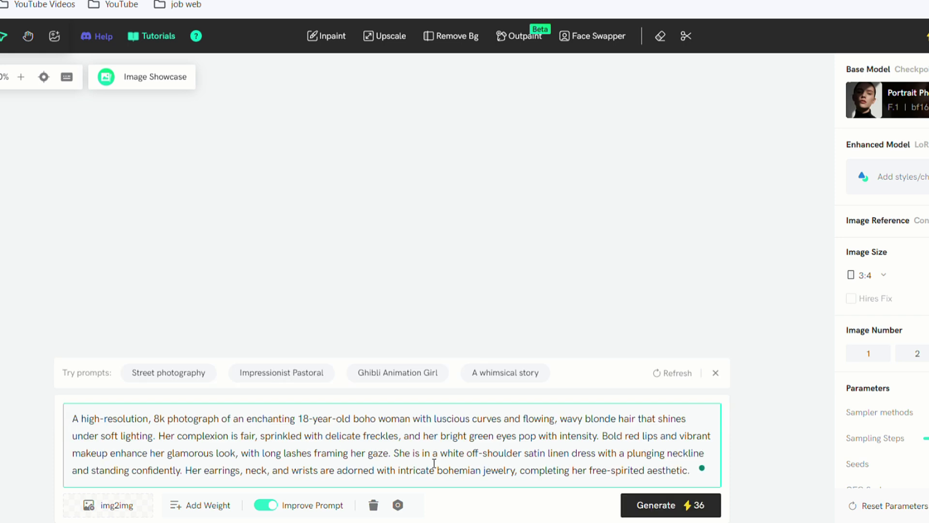
Review the pasted prompt and add the Fashion Portraits with Texture LoRA from the Photography category as the enhanced model
left_click_drag(222, 419, 683, 477)
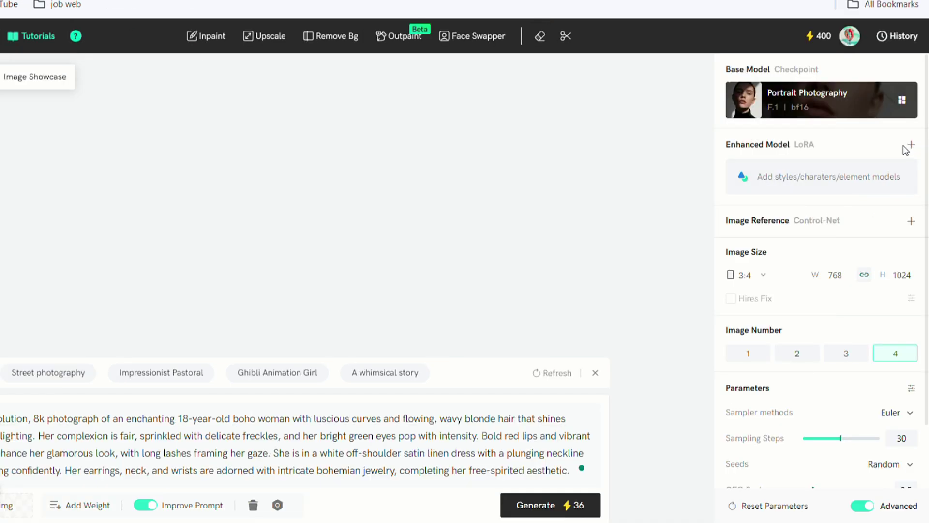
left_click(908, 144)
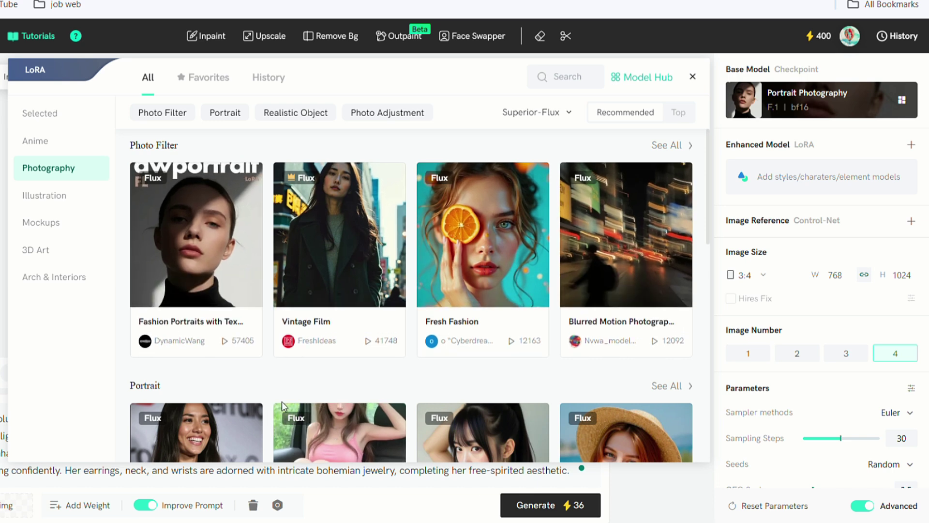
scroll(290, 399, "down", 5)
scroll(297, 396, "up", 5)
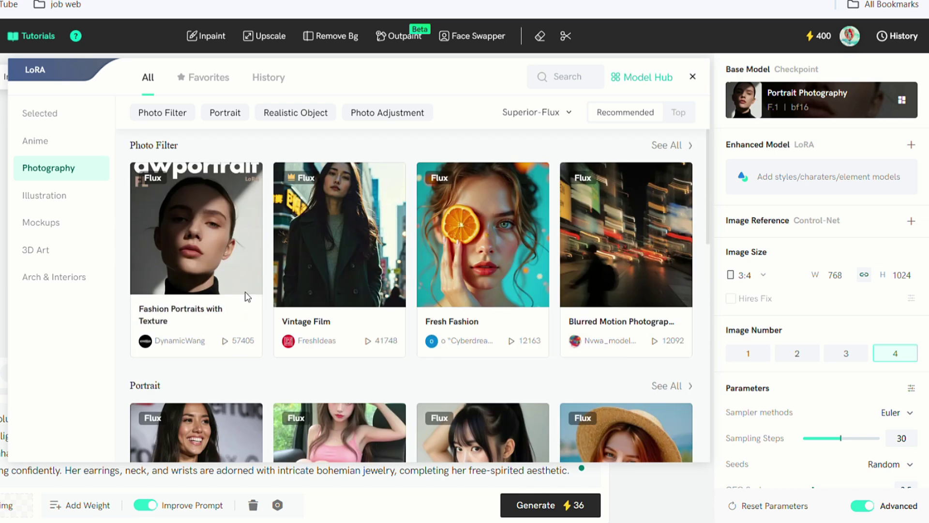
left_click(206, 243)
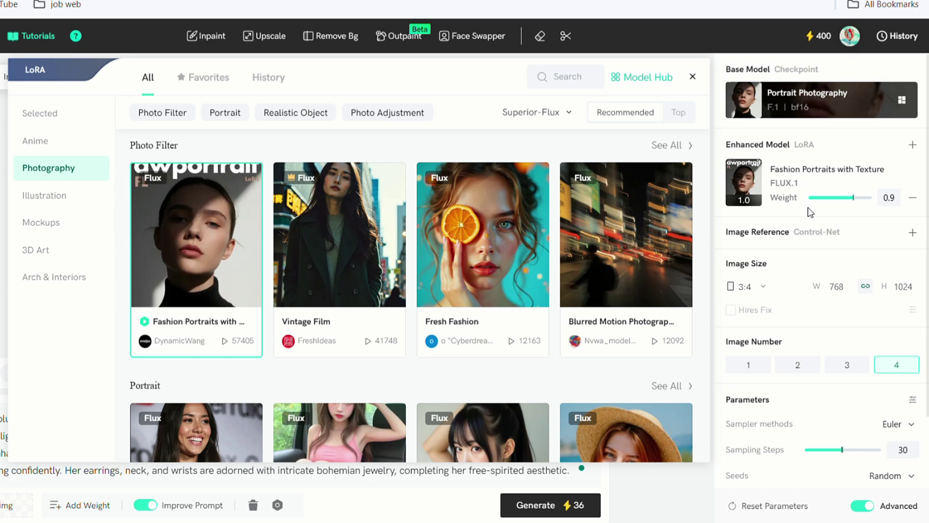
Add a Control-Net image reference entry without choosing a mode and set the image size to the 3:2 ratio
left_click(913, 235)
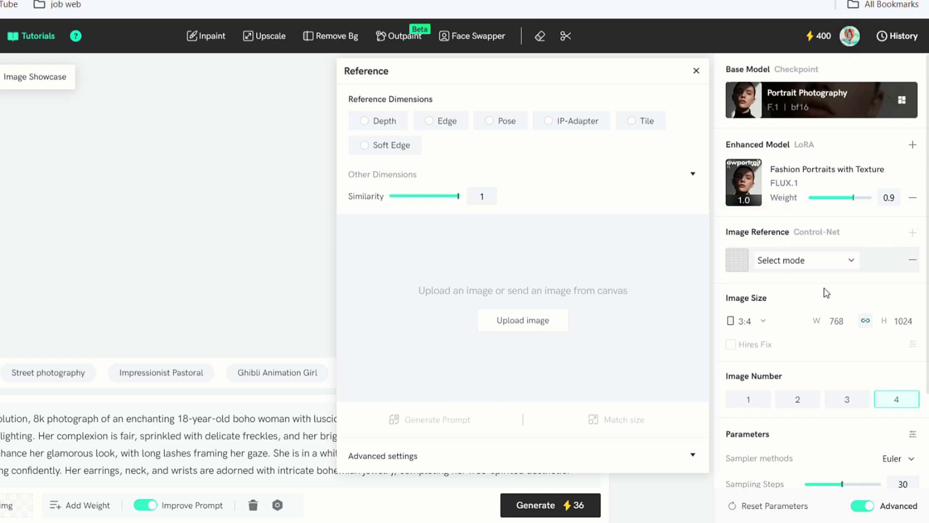
scroll(740, 261, "down", 3)
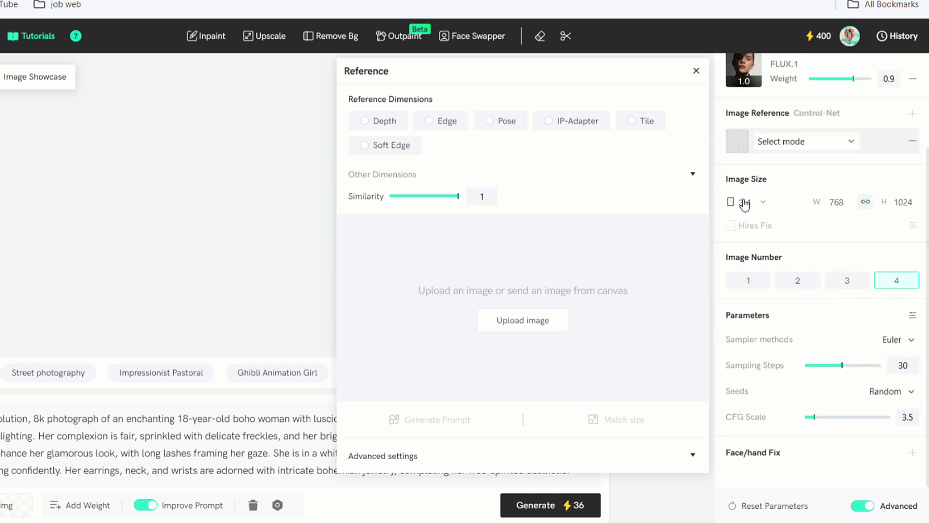
left_click(764, 203)
left_click(755, 245)
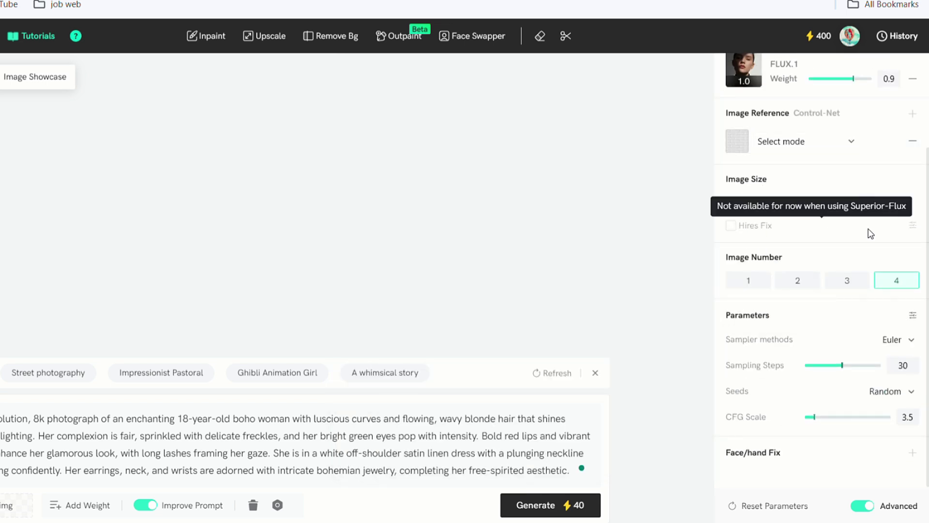
Set the image number to 2 and generate the images
left_click(800, 284)
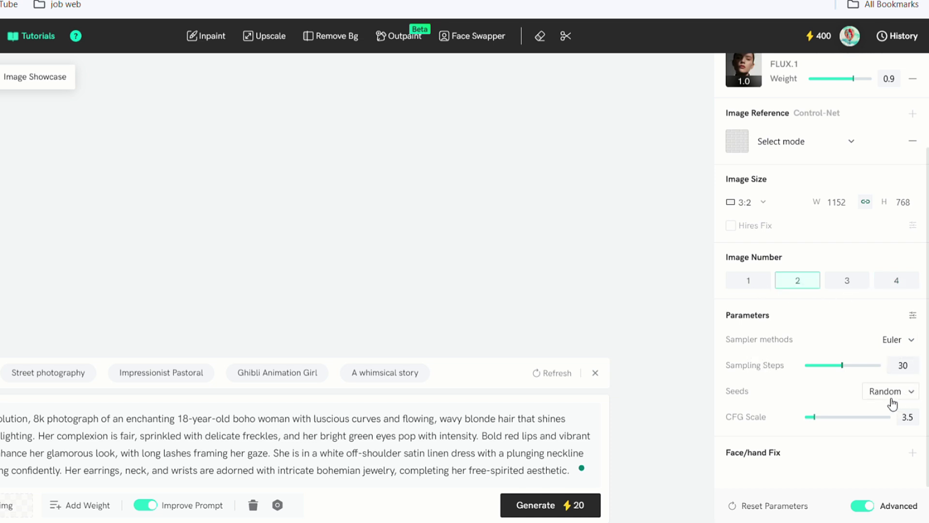
left_click(486, 438)
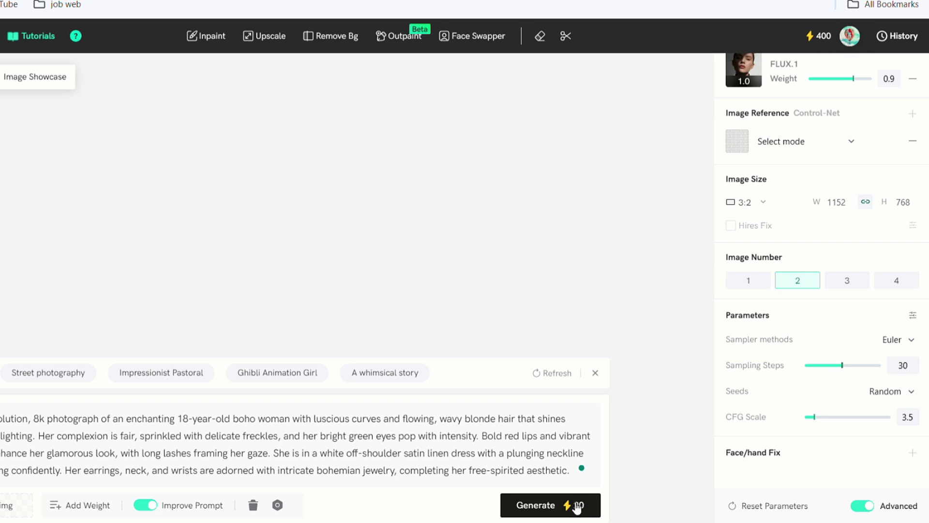
left_click(536, 509)
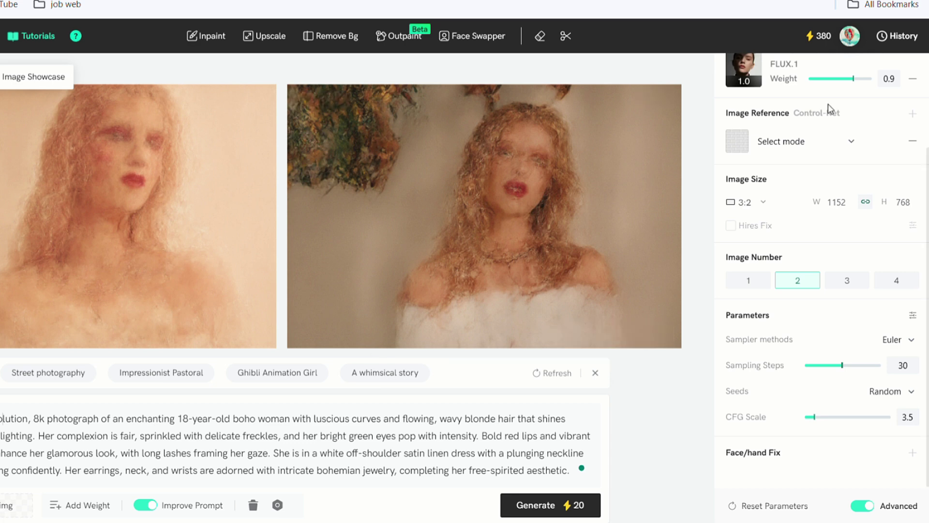
Remove the Fashion Portraits with Texture LoRA and generate the images again with only the Portrait Photography checkpoint
scroll(901, 240, "up", 3)
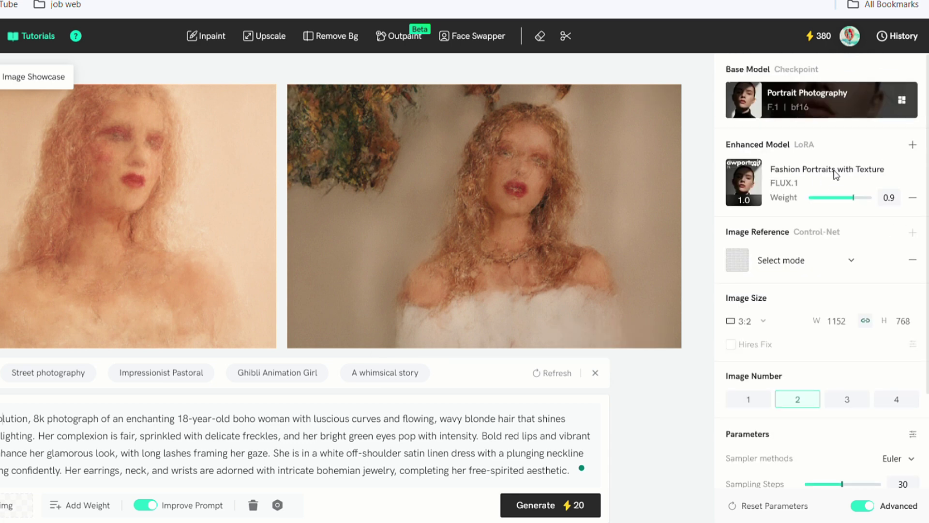
left_click(743, 178)
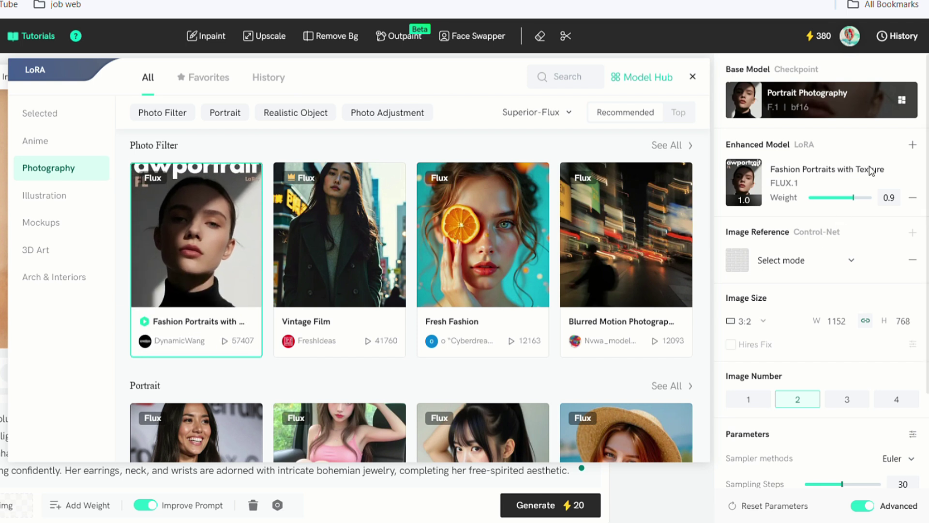
left_click(913, 198)
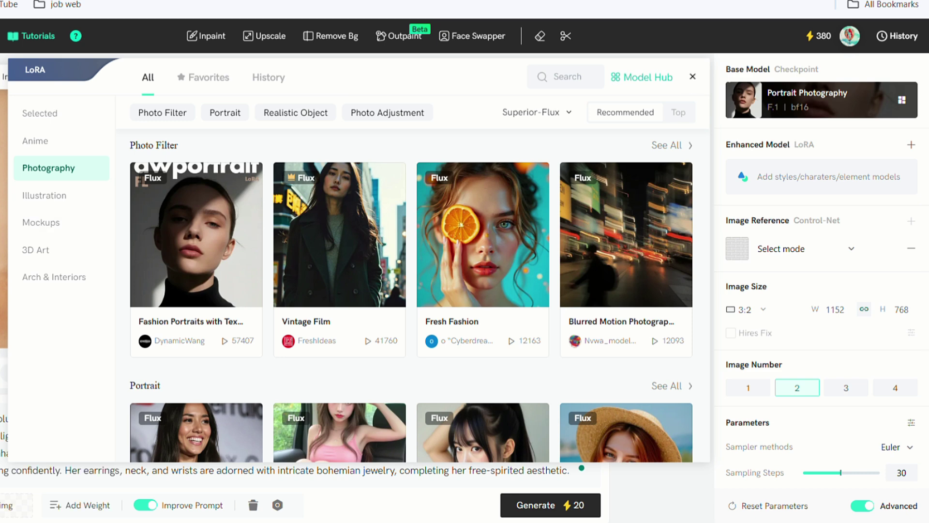
left_click(693, 78)
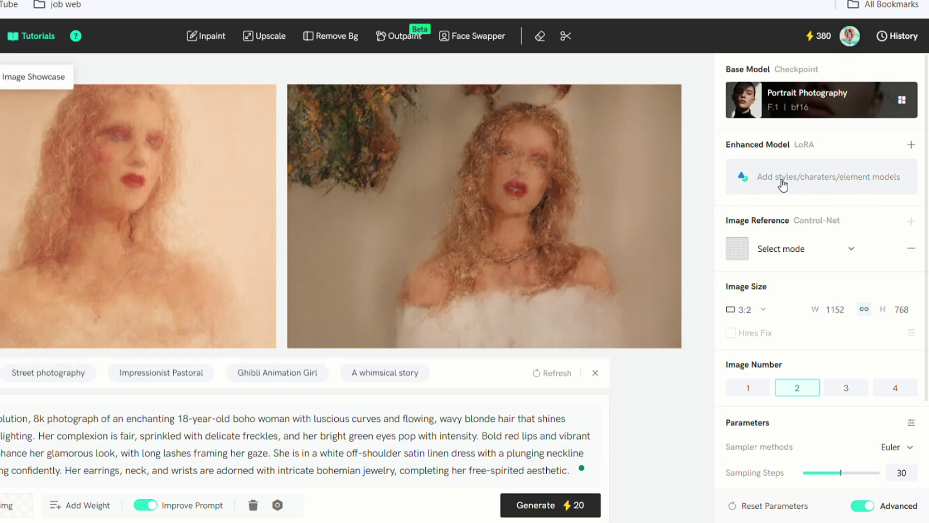
left_click(544, 506)
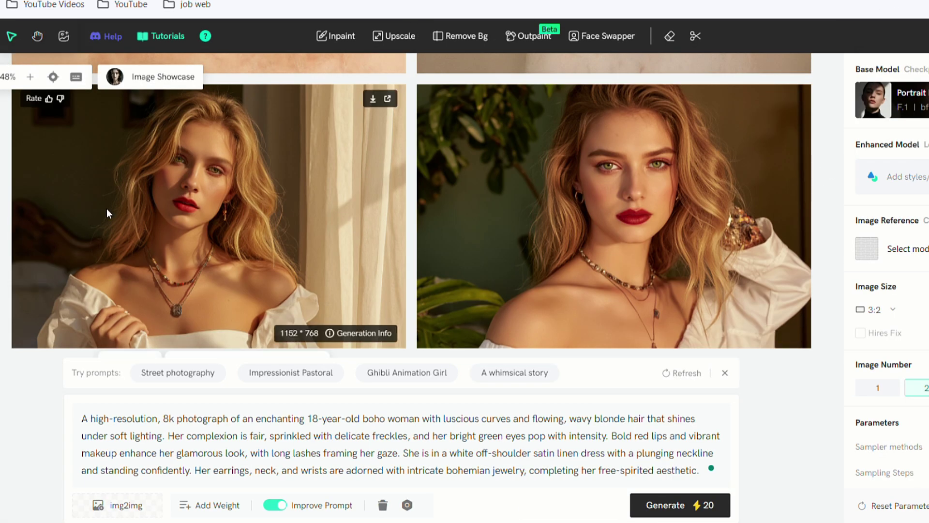
Inspect the two new portraits, their download option and the canvas zoom levels
mouse_move(398, 128)
left_click(227, 189)
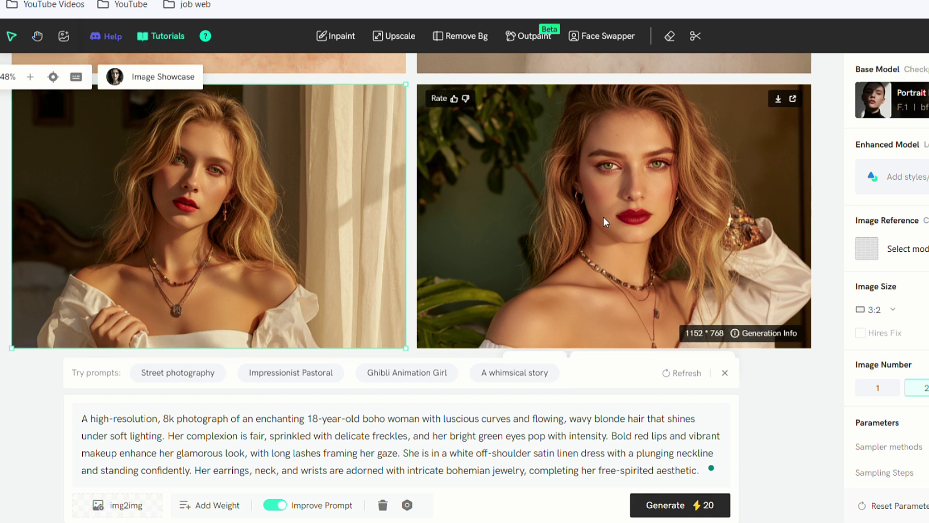
mouse_move(390, 101)
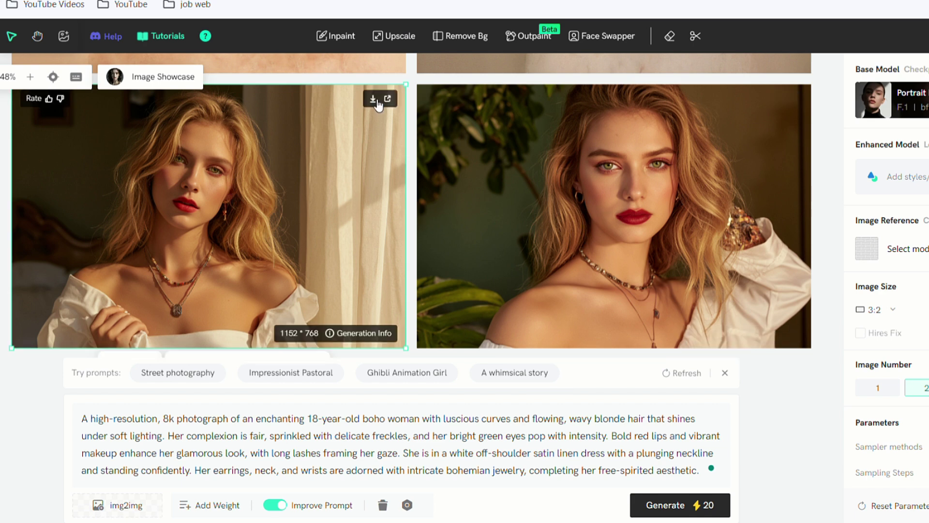
mouse_move(515, 140)
left_click(697, 169)
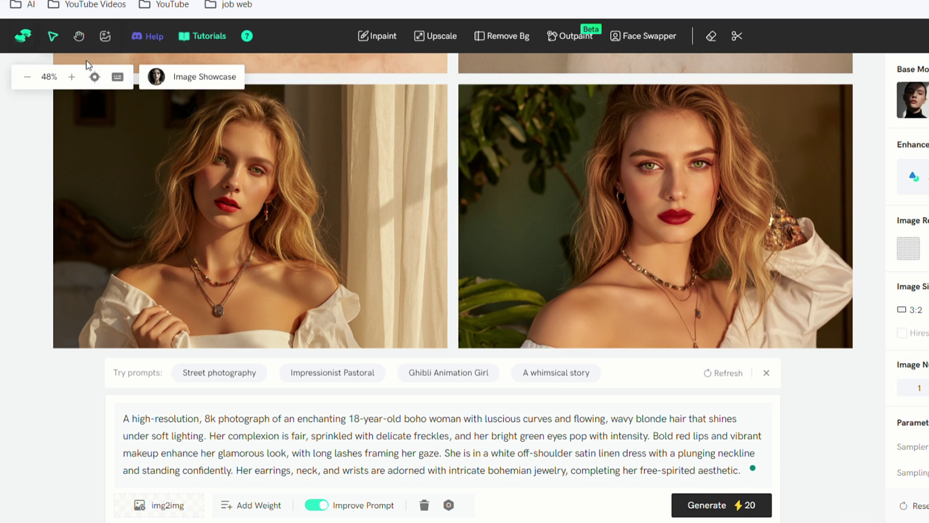
mouse_move(49, 85)
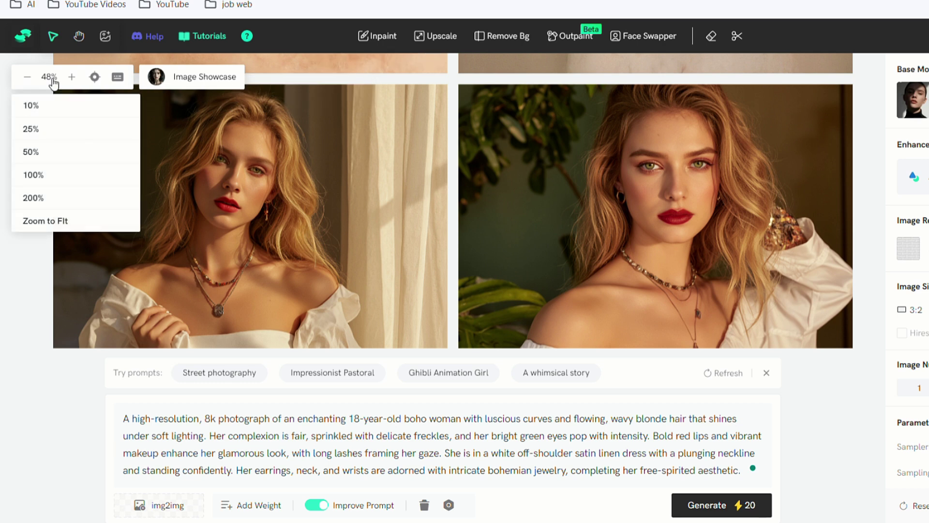
mouse_move(118, 81)
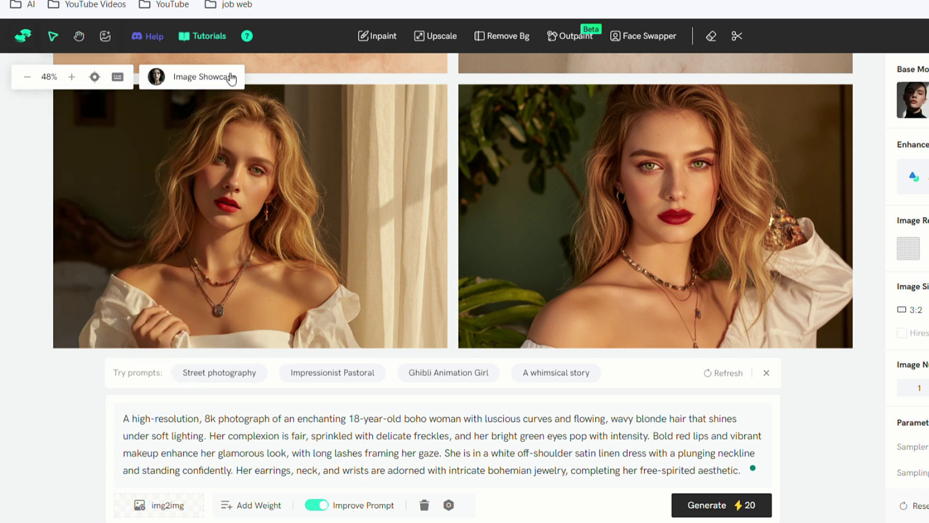
Browse the Image Showcase and inspect the generation info of the curly-haired woman in the green dress, including prompt and parameters
left_click(232, 78)
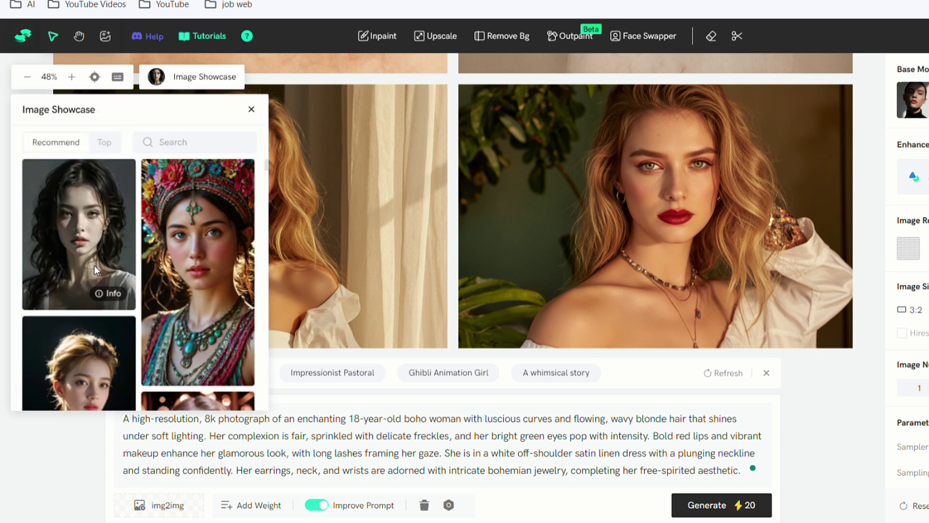
scroll(192, 327, "down", 5)
scroll(193, 327, "down", 5)
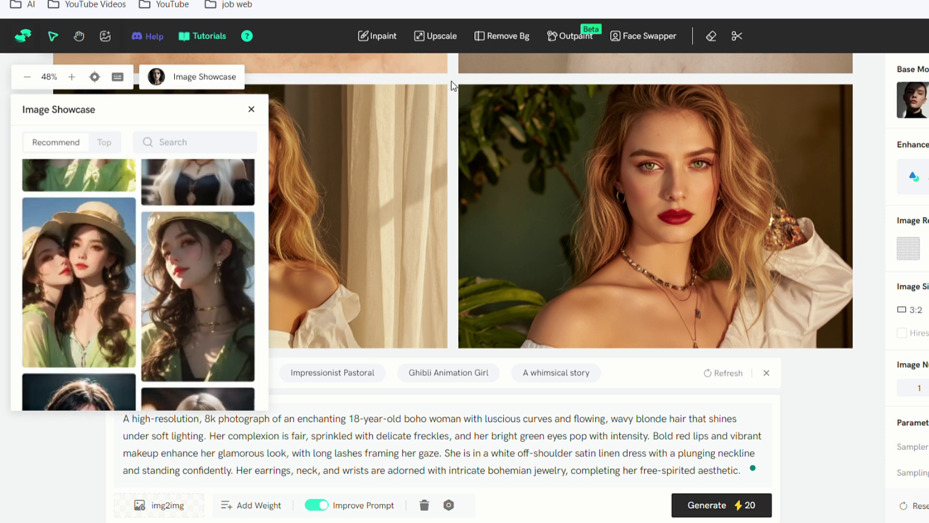
scroll(210, 287, "down", 3)
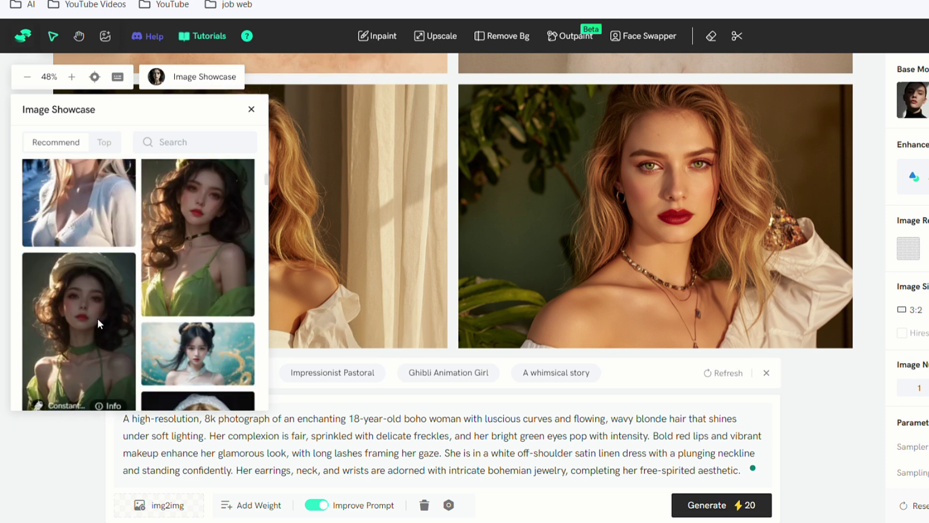
left_click(109, 405)
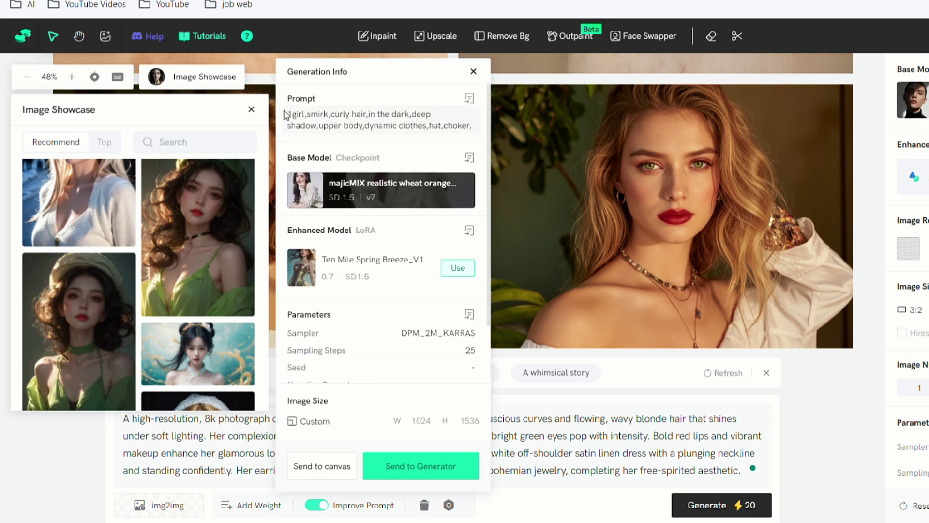
left_click_drag(289, 116, 488, 130)
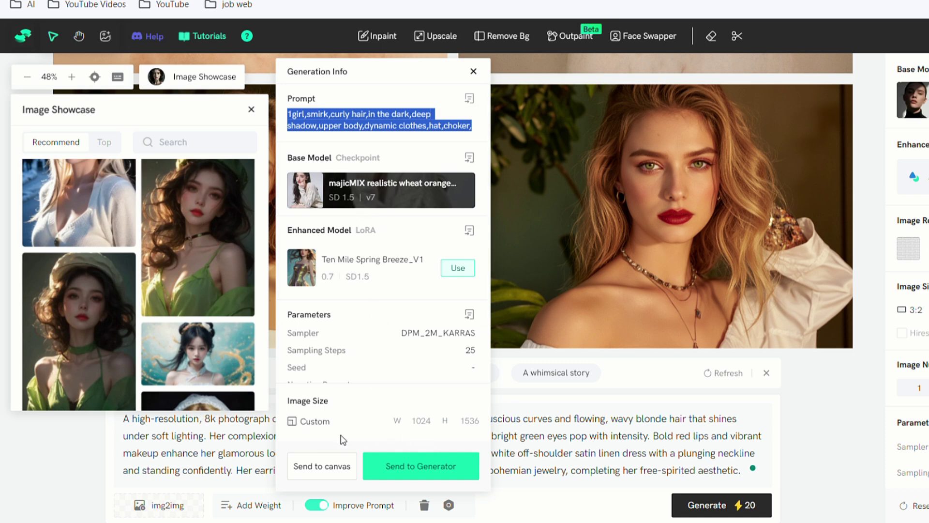
scroll(374, 284, "down", 2)
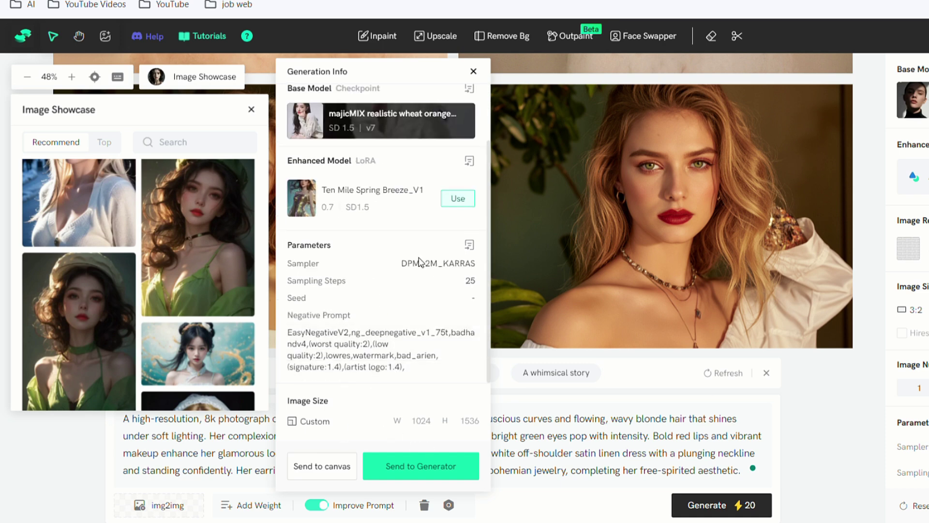
Send the showcase image's prompt, models and parameters to the generator and review the filled-in settings
left_click(442, 465)
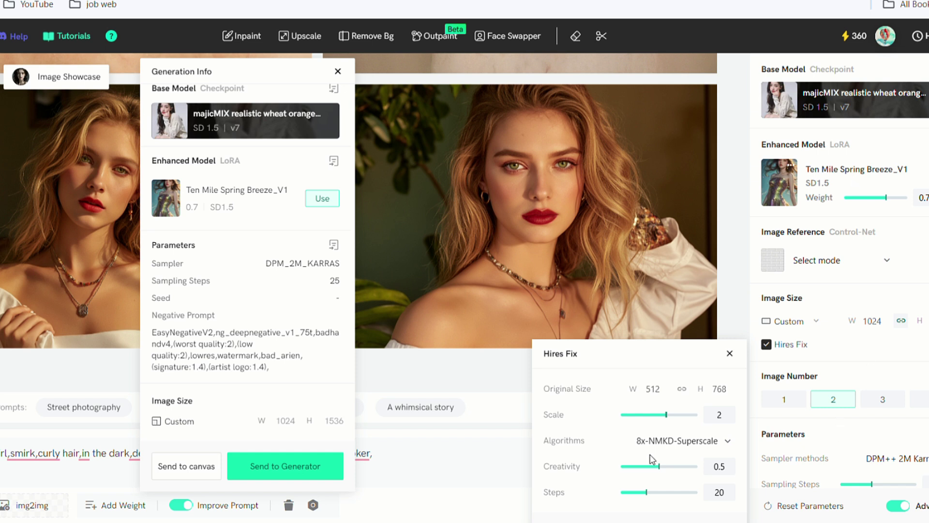
scroll(879, 451, "down", 3)
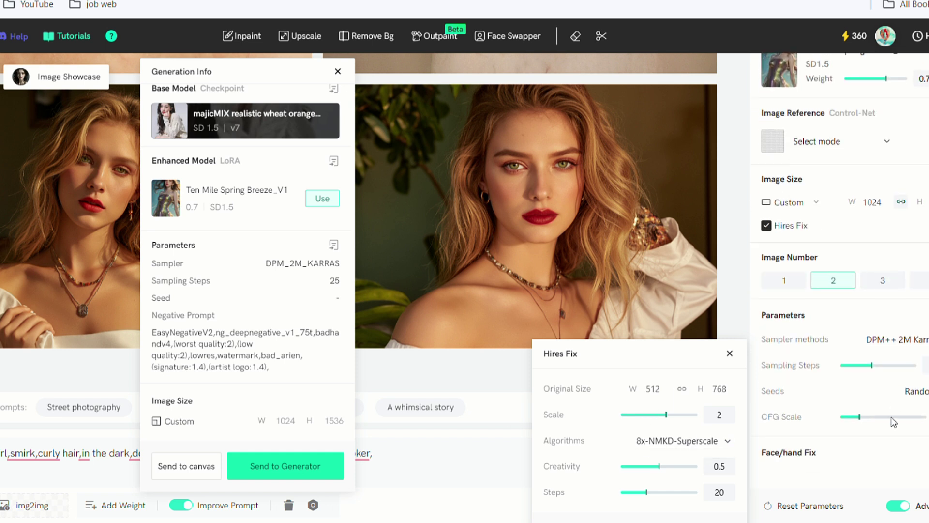
left_click(490, 404)
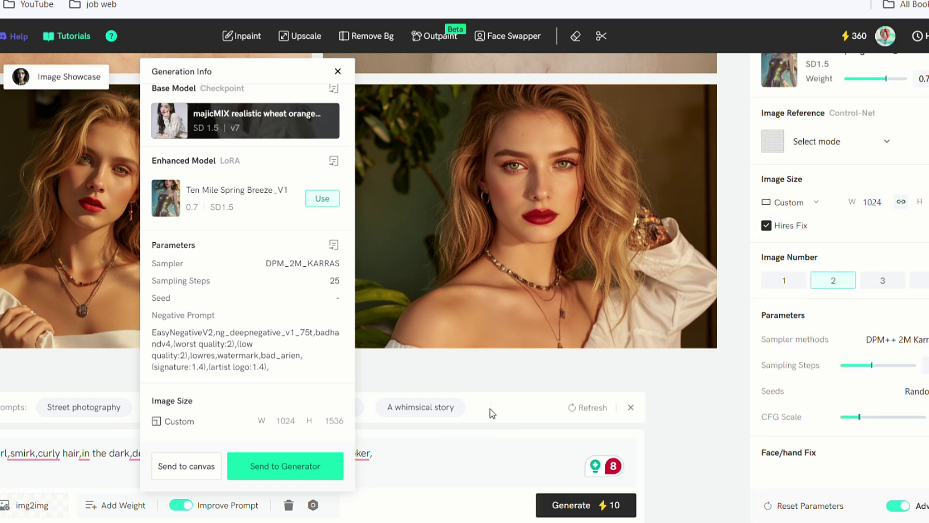
Change the portrait prompt's ending to a white off-shoulder satin dress on a stunning beach with crashing waves, and generate two images
left_click(685, 401)
scroll(676, 469, "down", 2)
scroll(712, 426, "up", 1)
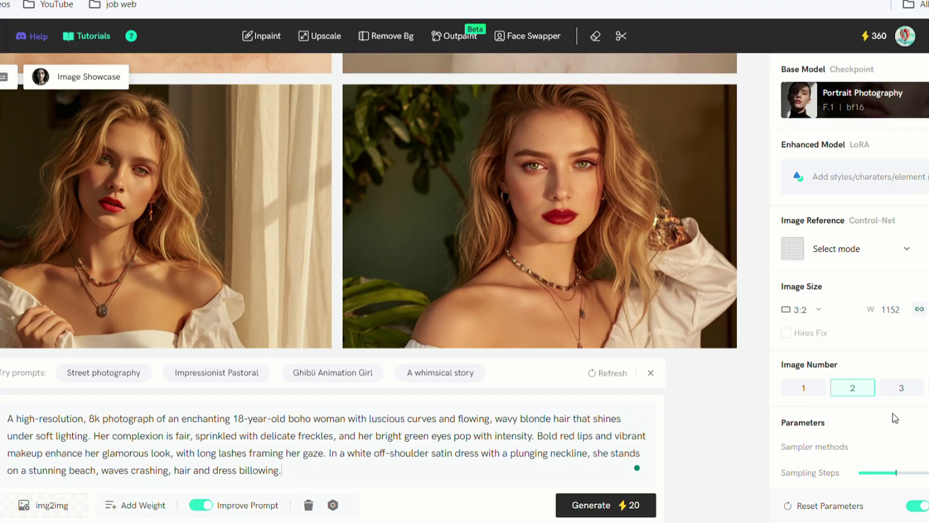
scroll(876, 446, "down", 2)
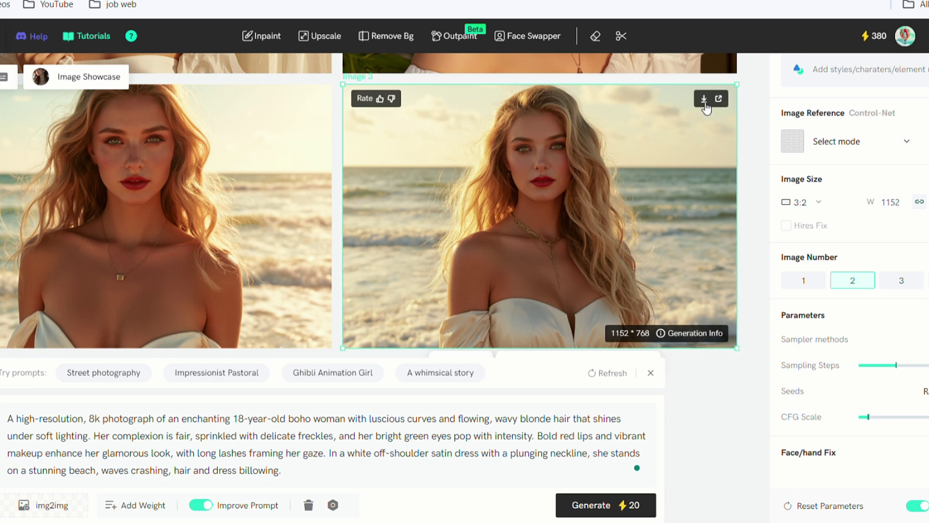
Compare the beach images with the earlier indoor portraits and review the prompt behind them
scroll(751, 279, "up", 5)
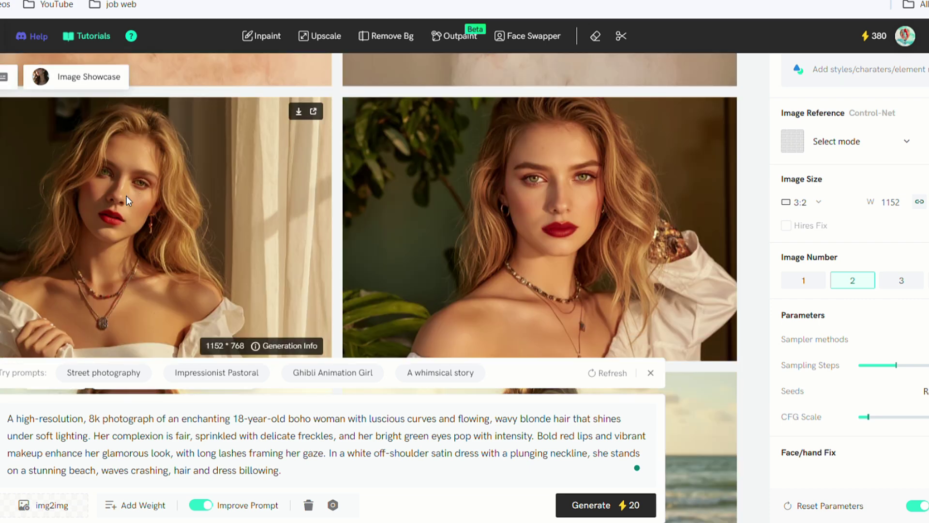
scroll(563, 217, "down", 5)
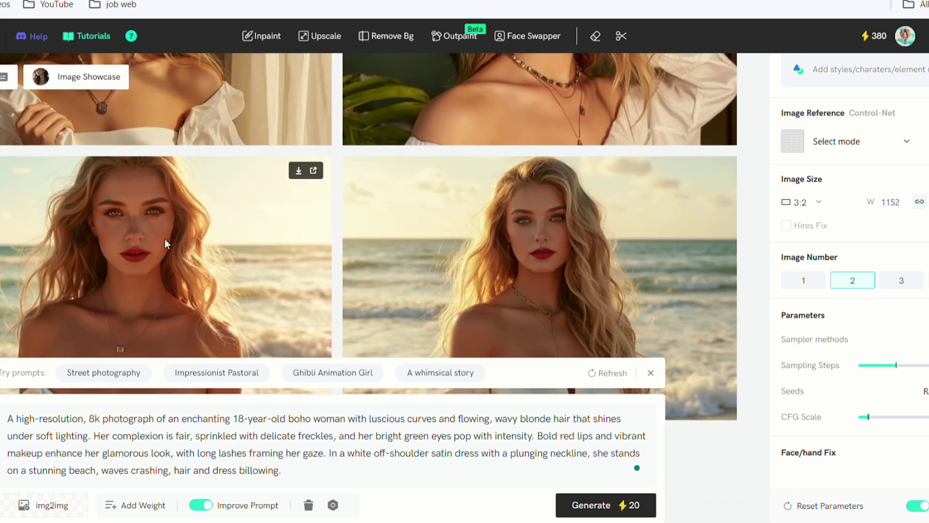
left_click_drag(8, 419, 369, 480)
left_click(733, 411)
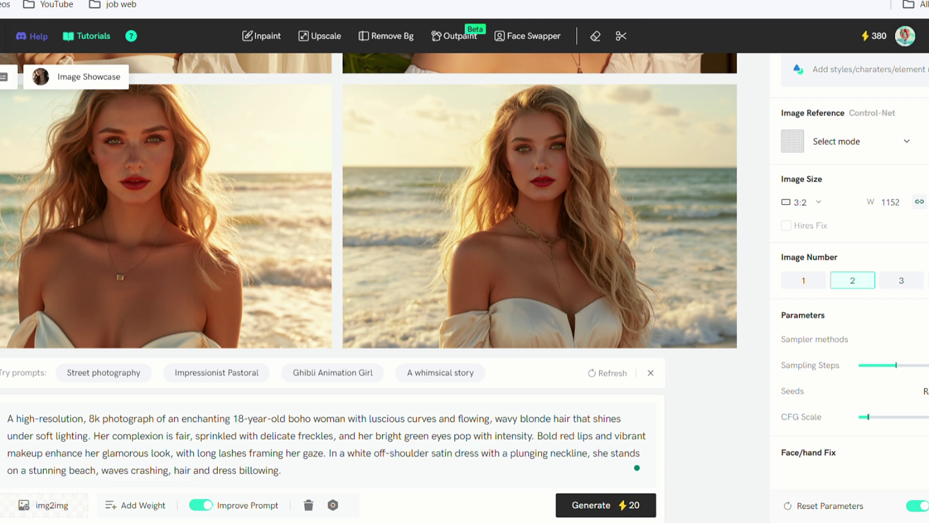
Replace the prompt's last sentence with one describing steampunk outfits on a stunning beach, waves crashing against the rocks and hair gently billowing
left_click_drag(328, 453, 388, 482)
type("She is in a  steampunk outfits with a plunging neckline and standing on a stunning beach, waves crashing against the rocks, her hair gently billowing.")
left_click(331, 455)
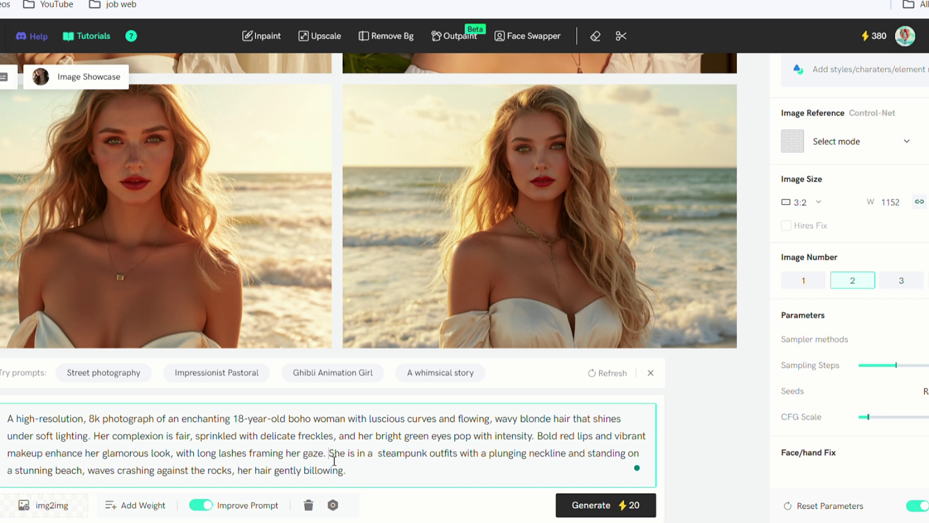
Check the unchanged character description at the start of the steampunk beach prompt and generate two images from it
left_click(65, 439)
left_click_drag(7, 420, 328, 455)
key("ctrl+c")
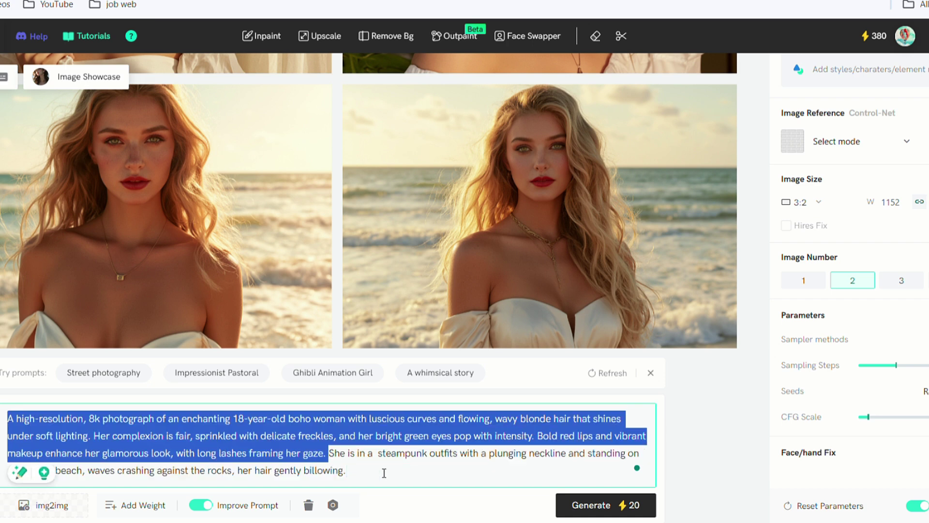
left_click(380, 472)
left_click(628, 508)
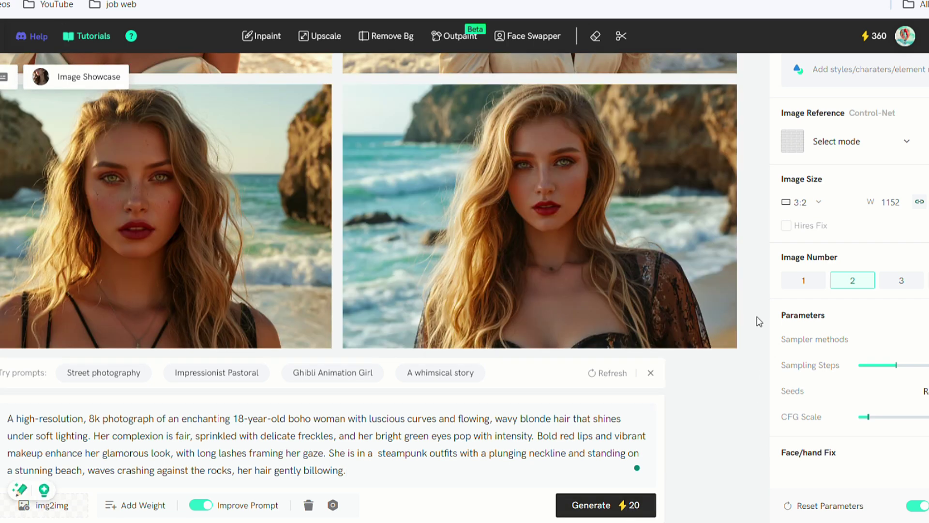
Replace the prompt with the version describing a zebra pattern scarf, sunglasses, zebra dress and gold jewelry on a beach, and generate two images
left_click(370, 427)
key("ctrl+a")
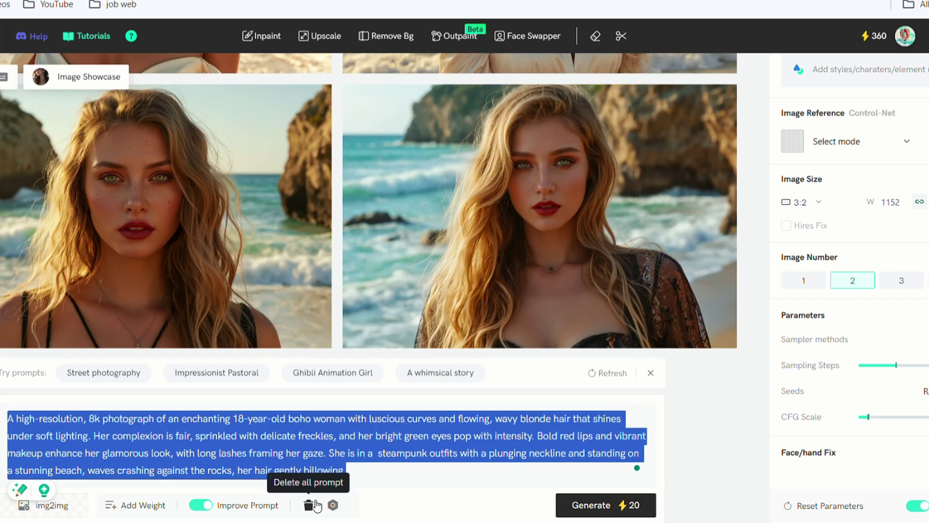
key("ctrl+v")
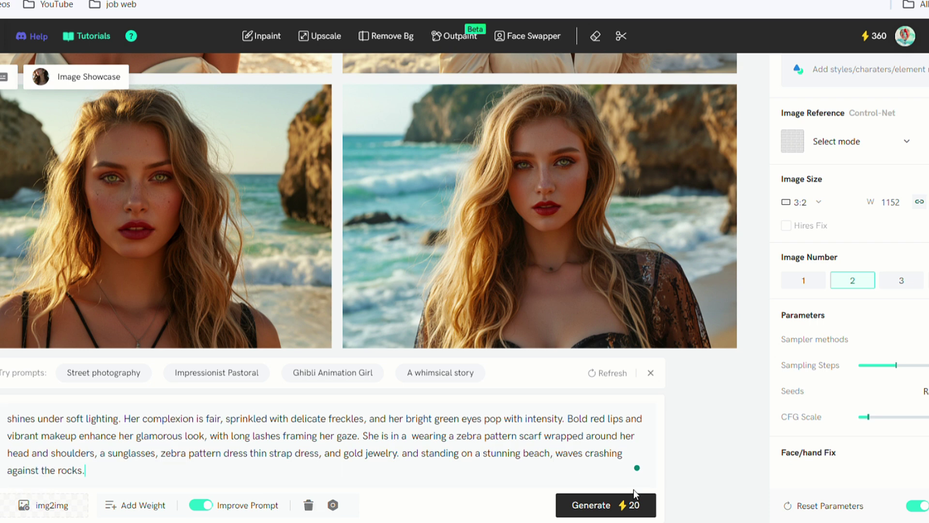
left_click(618, 505)
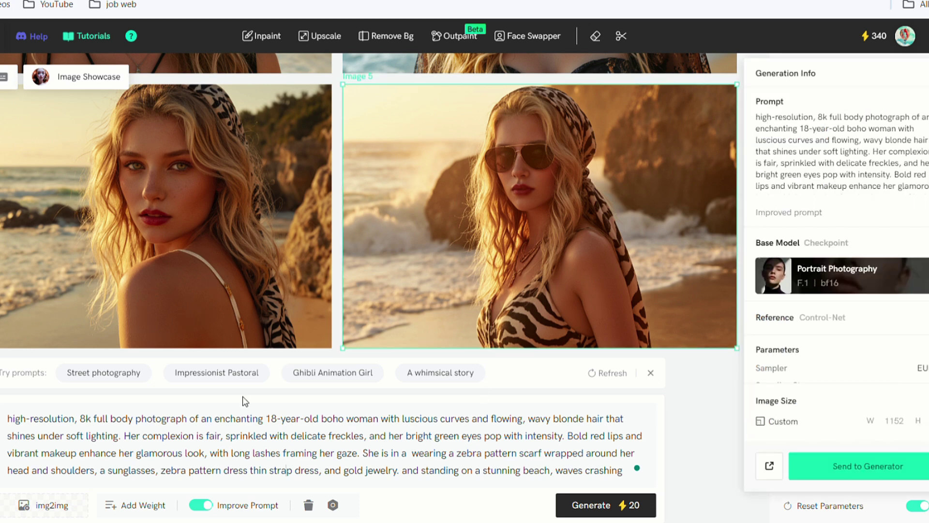
Replace the prompt with the red-haired woman in a blue crop top and pleated yellow skirt in a spaceship bedroom, and generate two images
left_click(18, 424)
left_click_drag(14, 424, 633, 483)
type("high-resolution, 8k full body photograph of an enchanting 18-year-old boho woman with luscious curves and flowing, wavy red hair. Her complexion is fair, sprinkled with delicate freckles, and her bright green eyes pop with intensity. Bold red lips and vibrant makeup enhance her glamorous look, with long lashes framing her gaze. She gazes intensely at the viewer from a futuristic spaceship bedroom. Dressed in a blue crop top and pleated yellow skirt. The scene is illuminated by soft, ambient lighting, with a porthole revealing a starry space backdrop.")
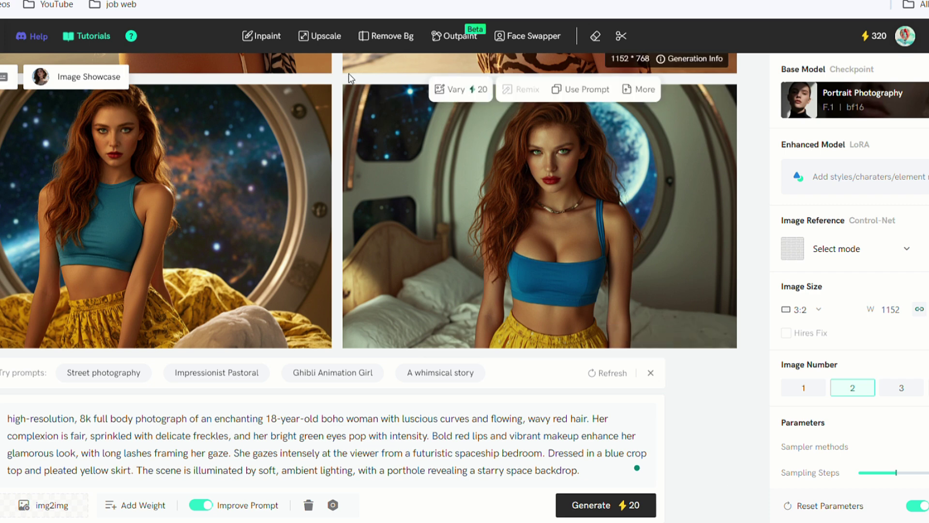
Open the blonde beach portrait with the white off-shoulder dress in Inpaint and mask all of her hair
mouse_move(259, 38)
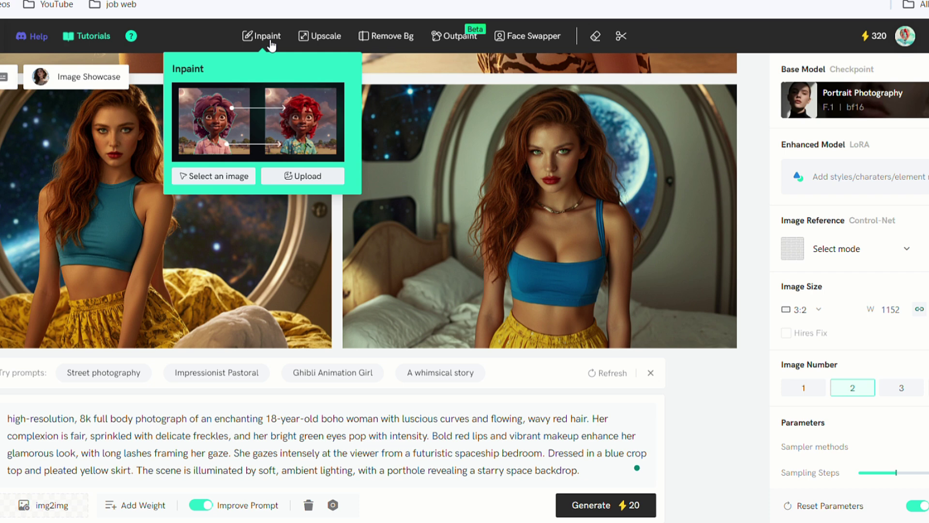
left_click(222, 175)
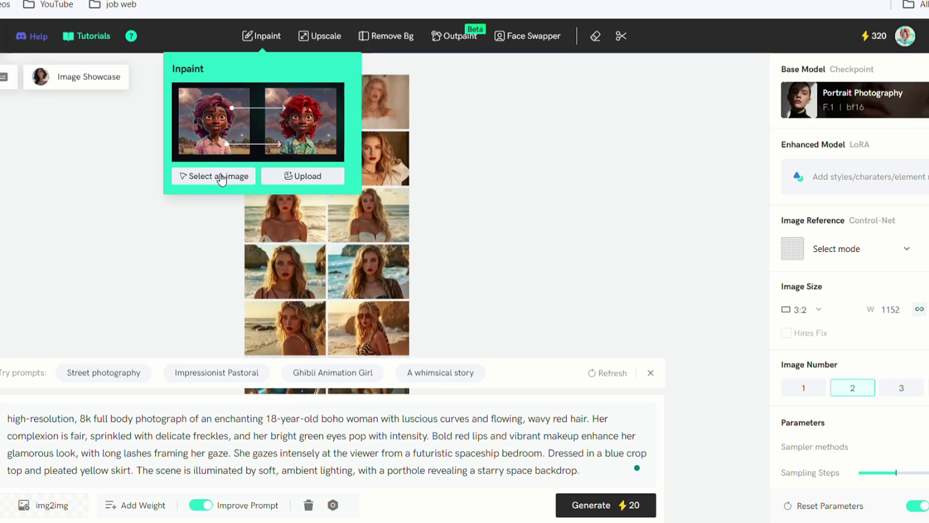
left_click(375, 222)
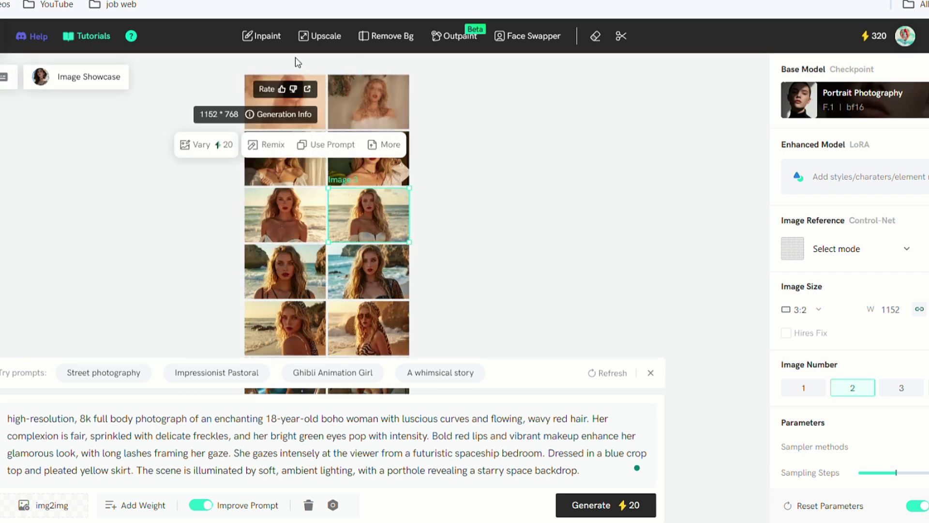
left_click(270, 39)
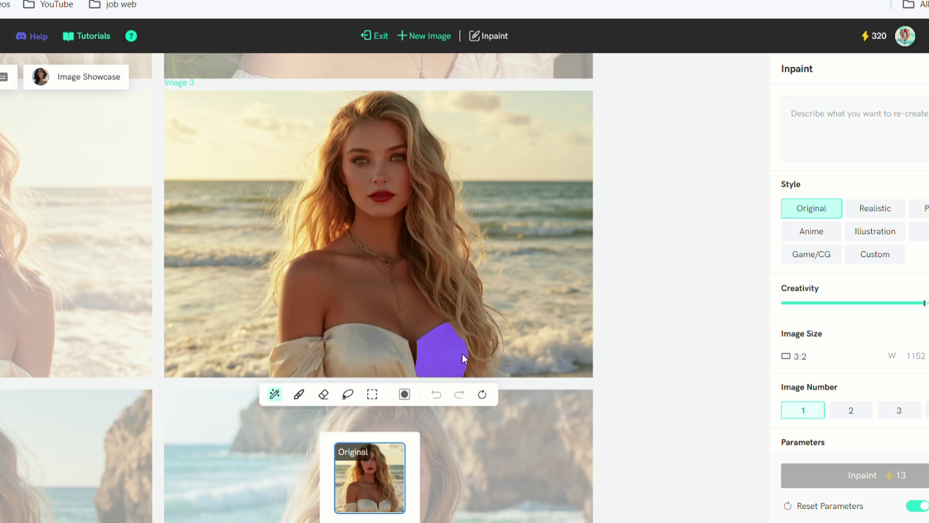
left_click(449, 222)
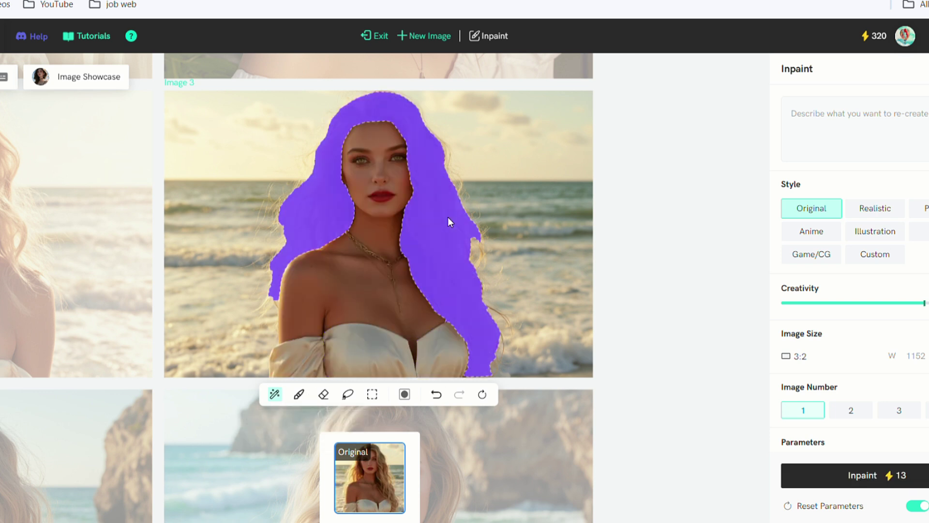
Describe the masked area as "blue purple hair" and run the inpainting in the Original style
left_click(836, 122)
type("blue ")
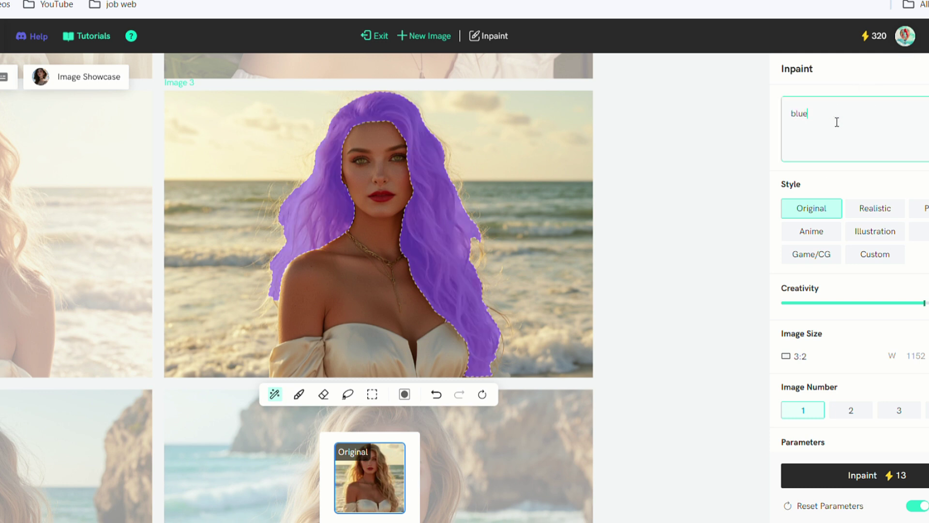
type("purple hair")
left_click(867, 485)
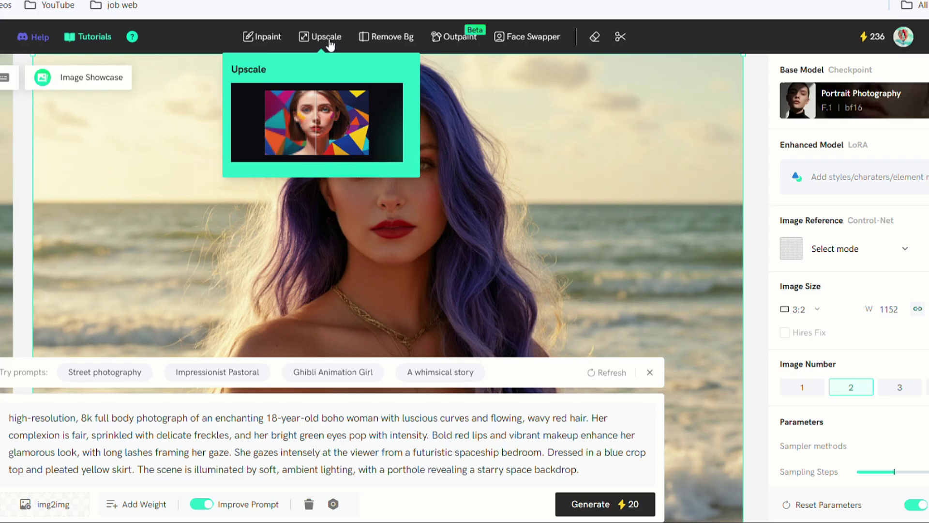
Choose a 2x scale in Upscale for the purple-haired beach portrait, and remove the portrait's background
left_click(327, 38)
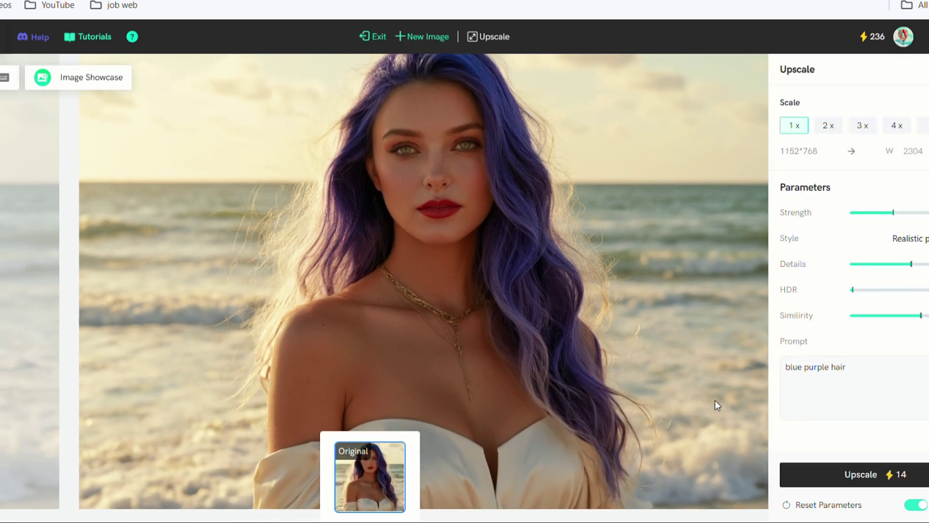
left_click(833, 129)
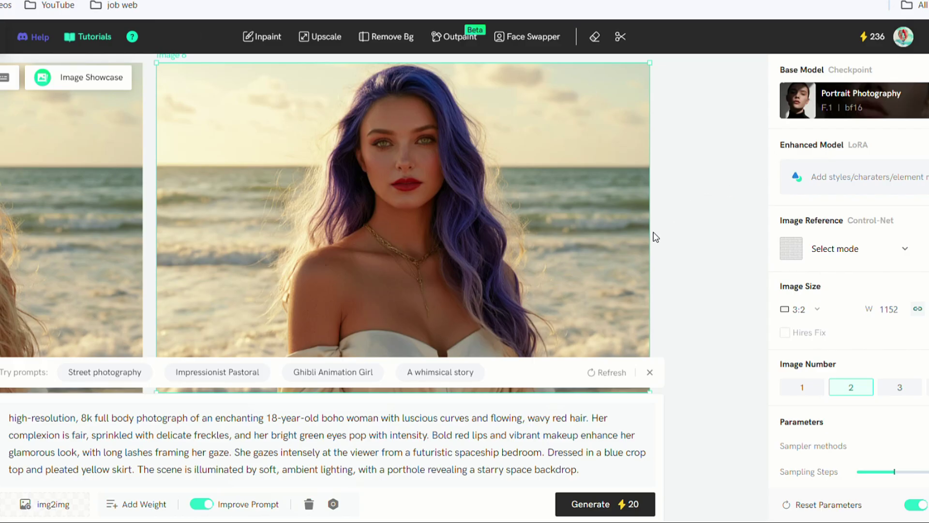
mouse_move(393, 40)
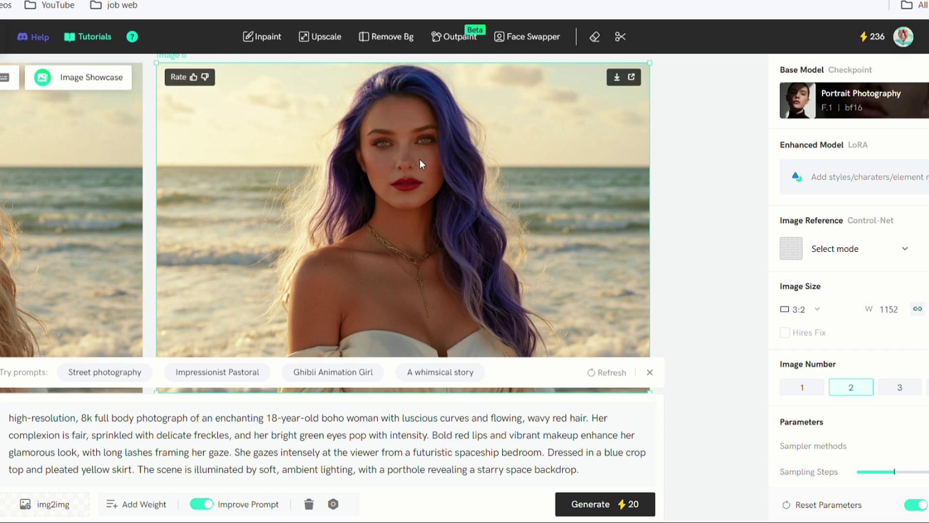
left_click(389, 37)
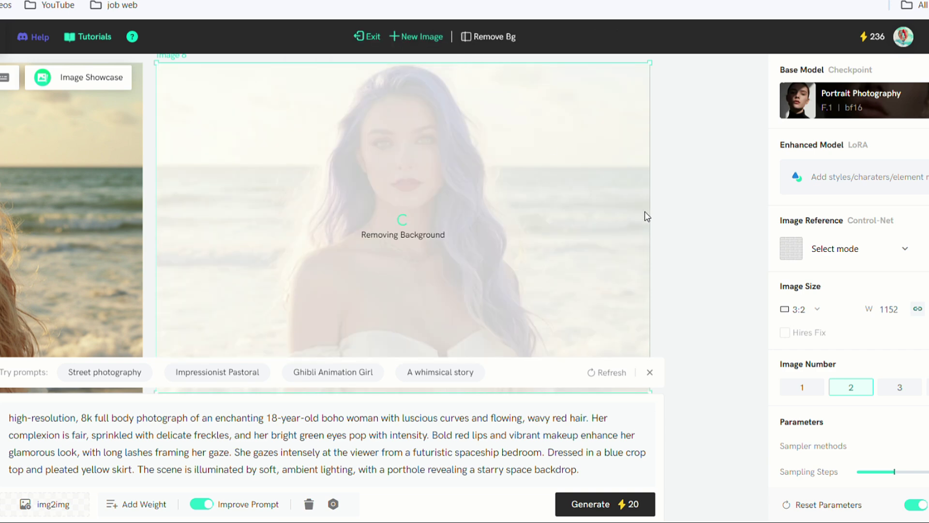
Open the rocky-beach portrait with the black lace top in Outpaint and select its expected height value
mouse_move(447, 44)
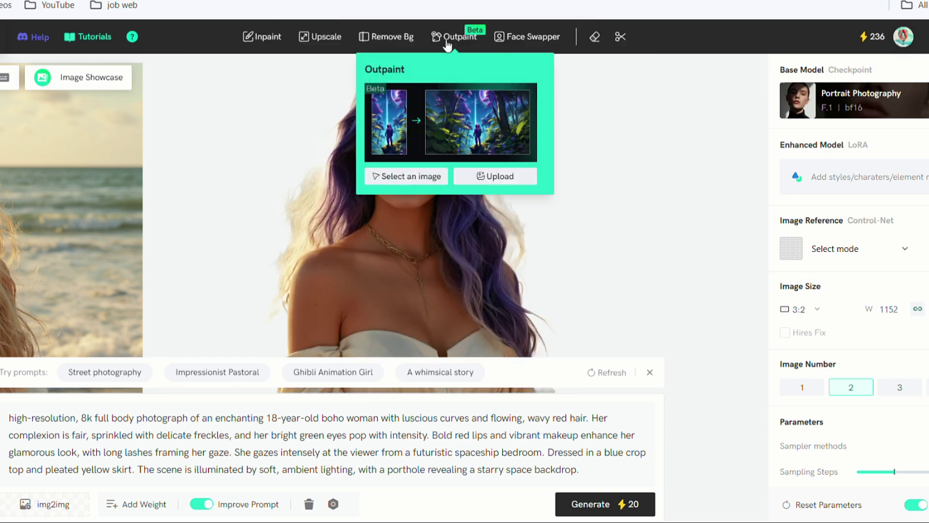
scroll(689, 334, "down", 5)
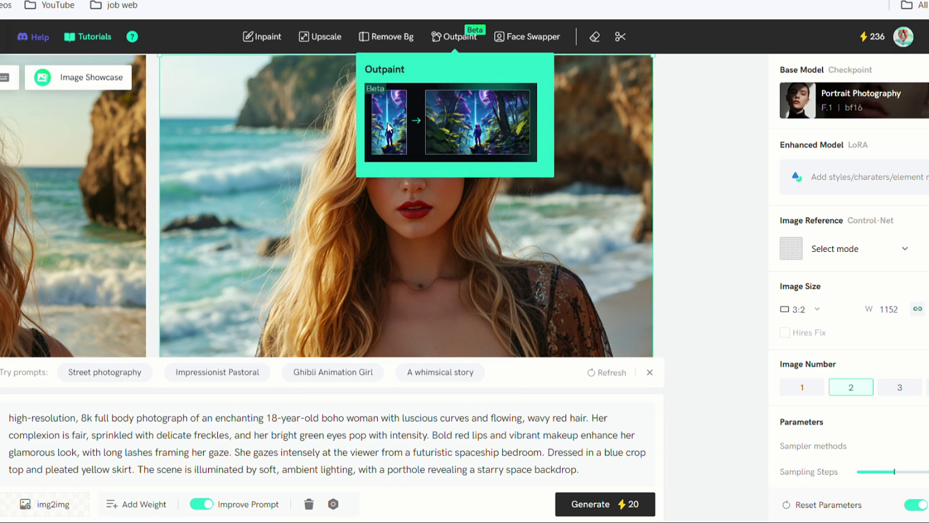
left_click(465, 123)
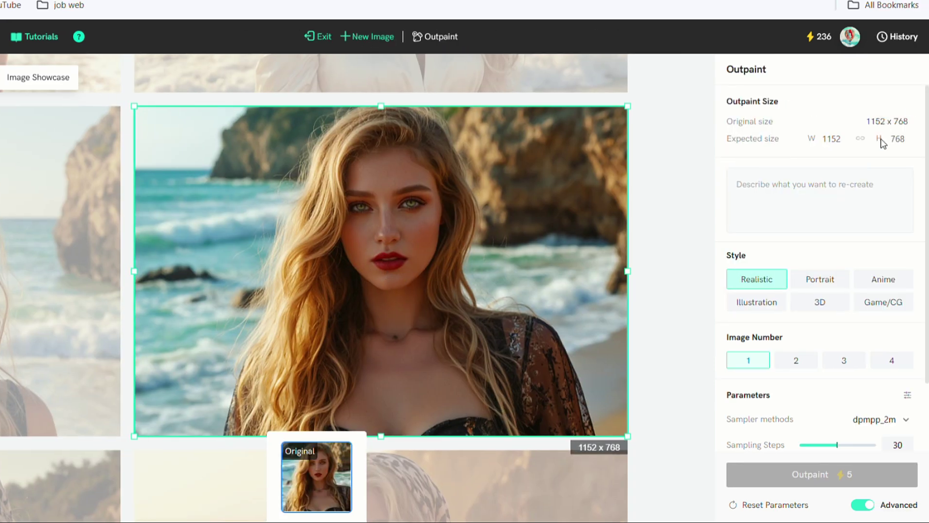
left_click_drag(890, 140, 915, 158)
key("shift+Tab")
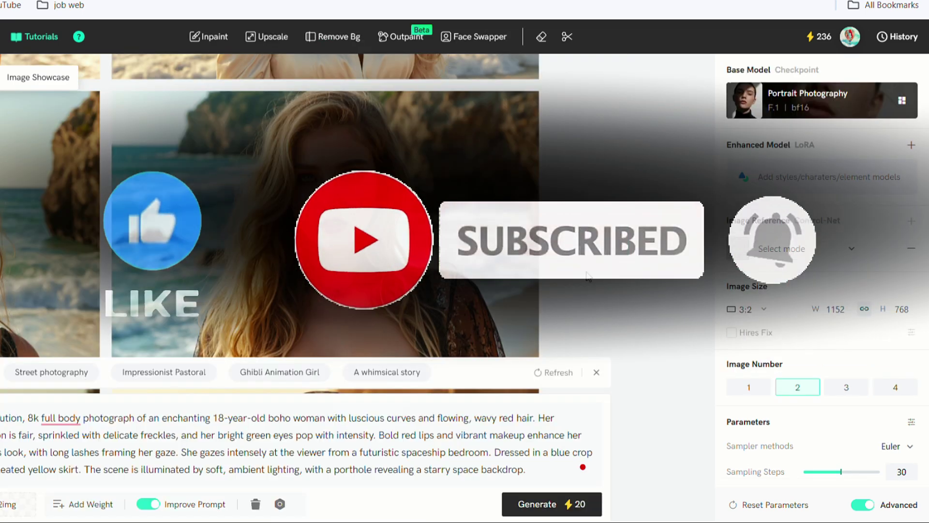
mouse_move(405, 41)
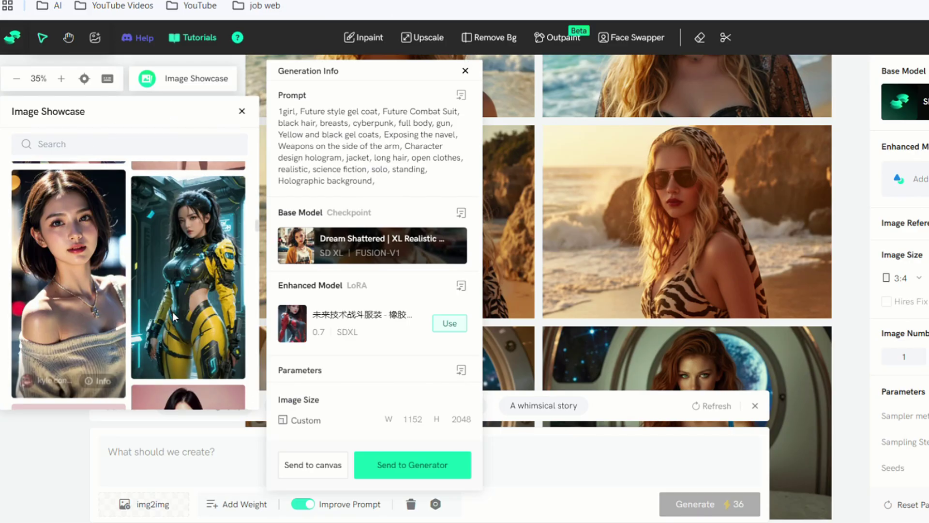
Send the yellow and black combat suit showcase image's prompt, models and parameters to the generator and generate four images
mouse_move(190, 312)
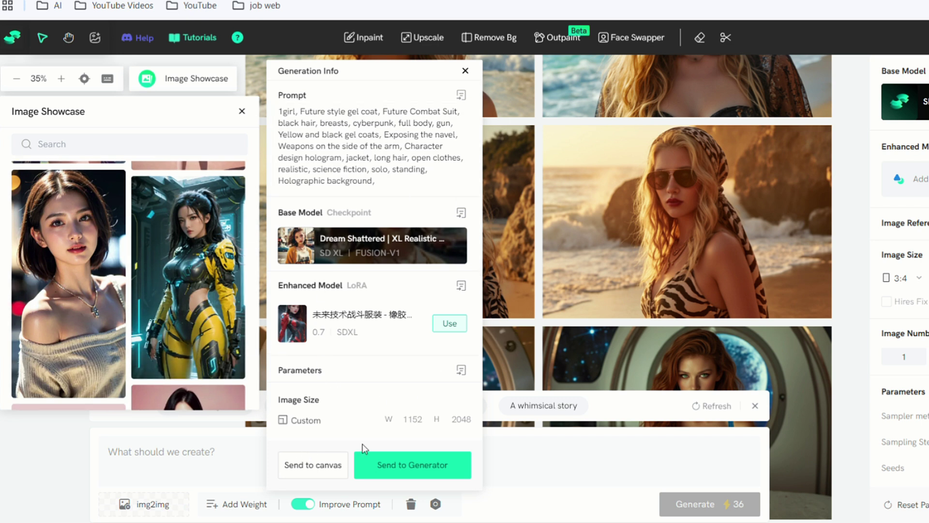
left_click(426, 474)
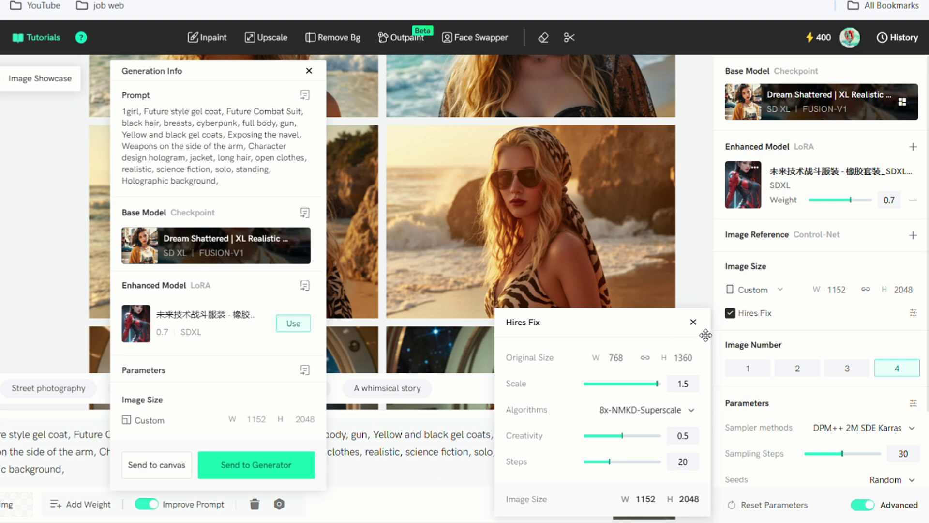
left_click(694, 323)
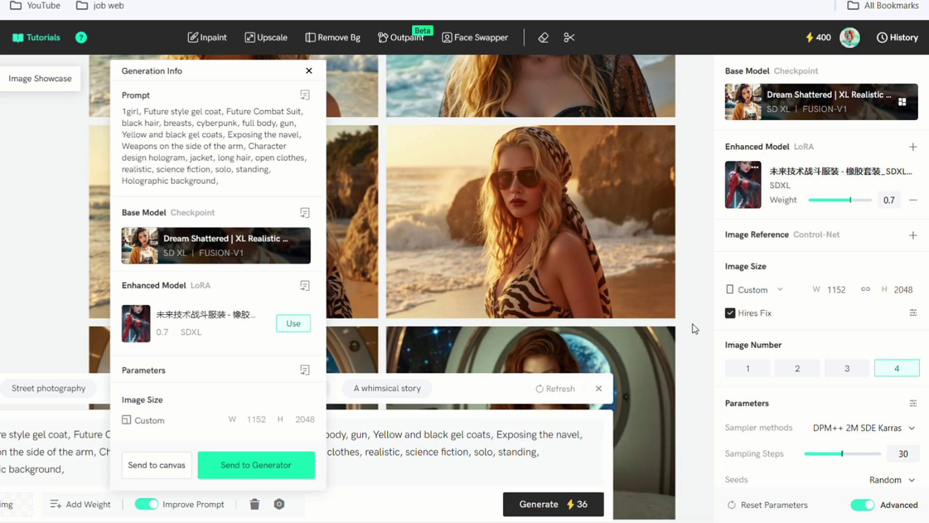
left_click(311, 71)
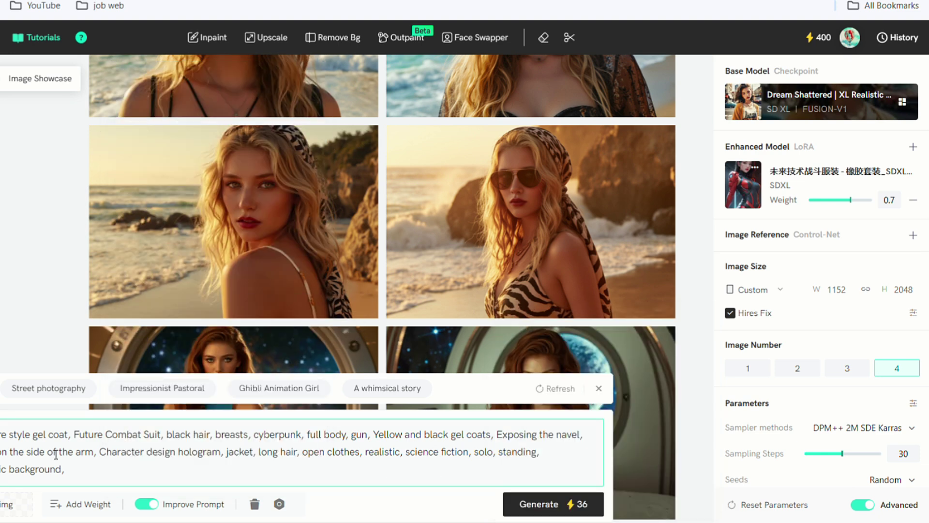
left_click(572, 495)
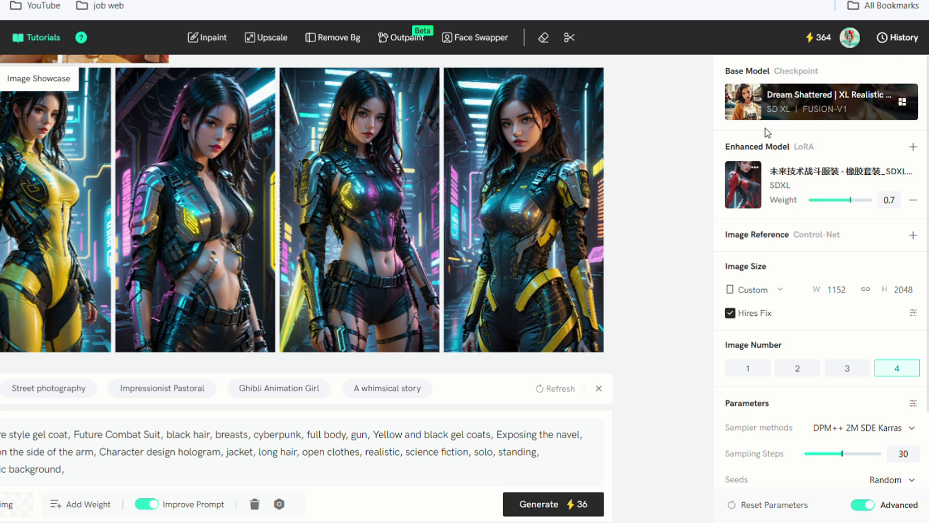
Open the last cyberpunk combat suit image in Face Swapper and upload the rocky-beach blonde portrait as the face image
mouse_move(507, 153)
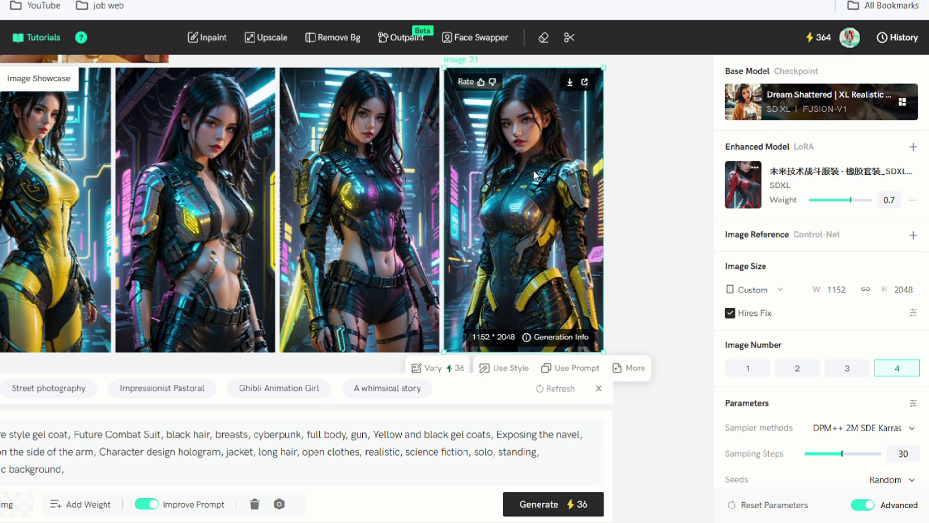
mouse_move(467, 39)
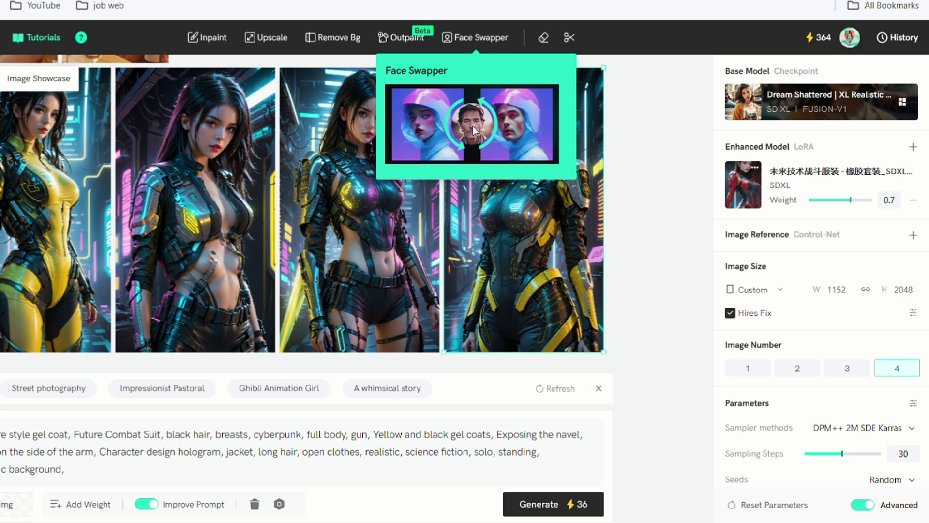
left_click(494, 37)
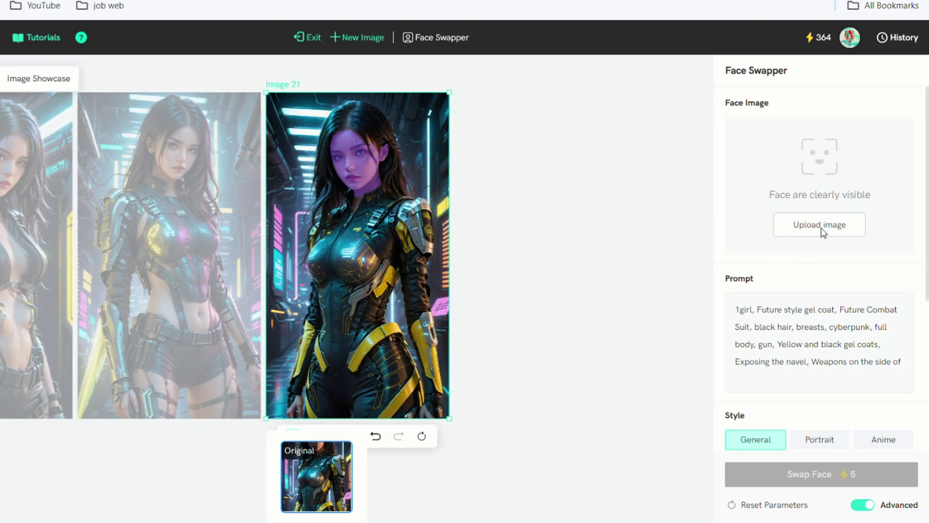
left_click(823, 233)
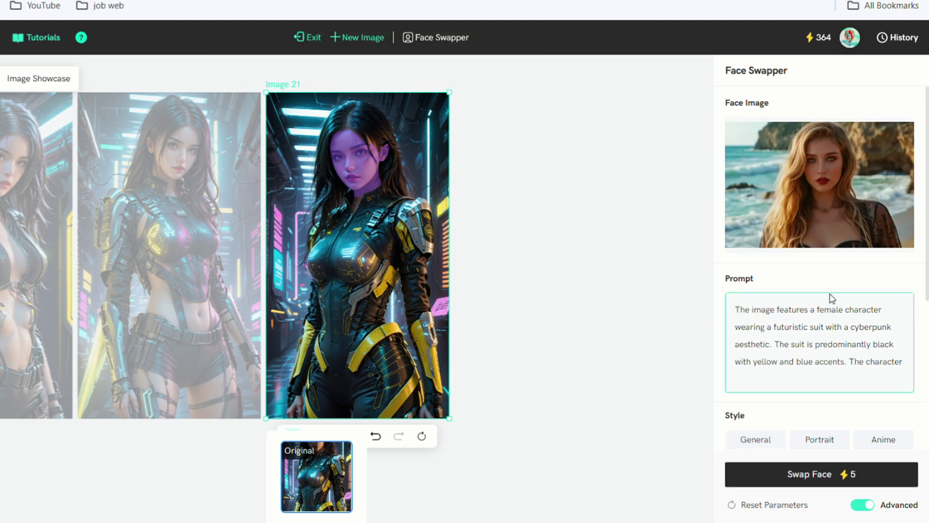
Choose the General style and run the face swap on the cyberpunk image
scroll(847, 314, "down", 5)
left_click(758, 231)
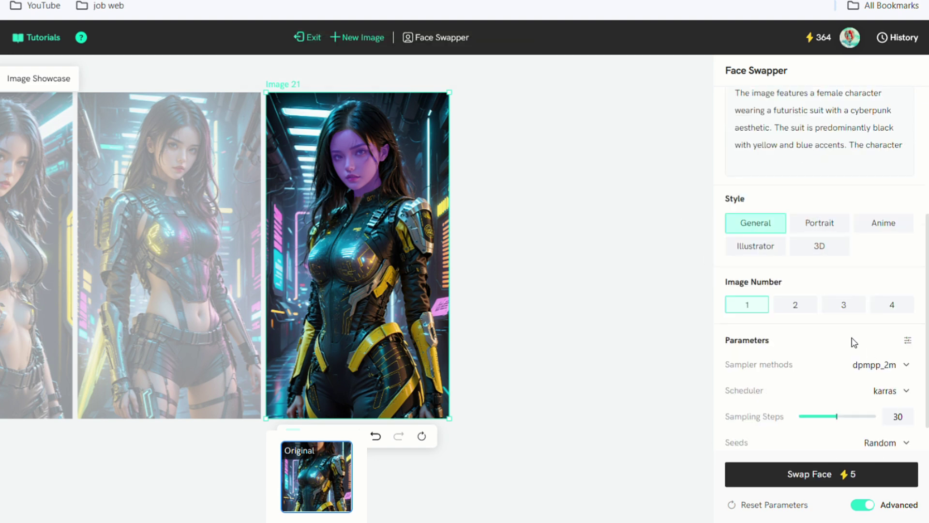
scroll(851, 338, "up", 2)
left_click(846, 474)
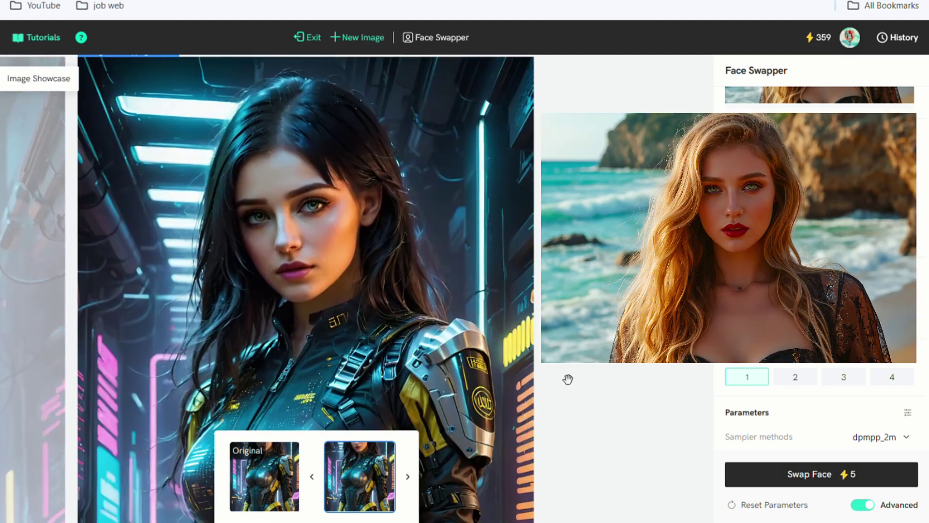
left_click_drag(568, 379, 571, 380)
scroll(820, 271, "up", 5)
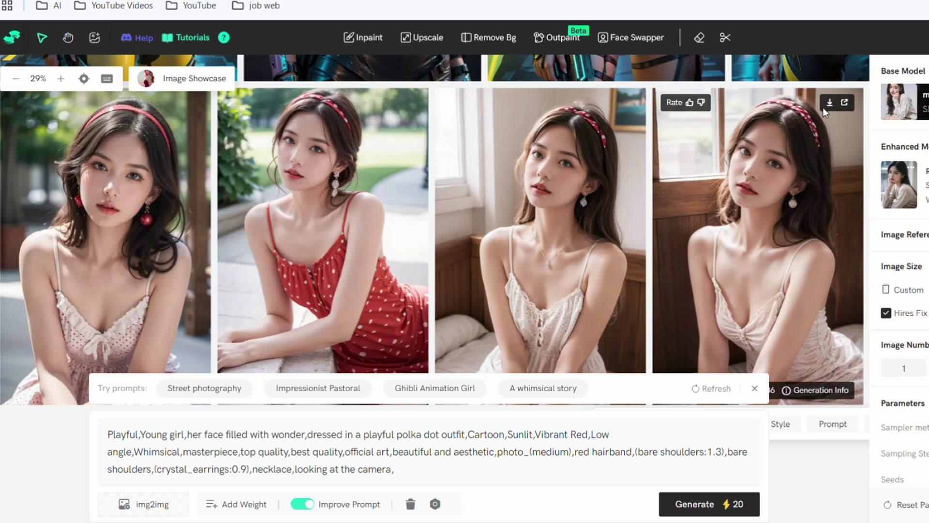
Open the last red-hairband portrait from the polka dot series in Face Swapper and run the face swap
left_click(631, 37)
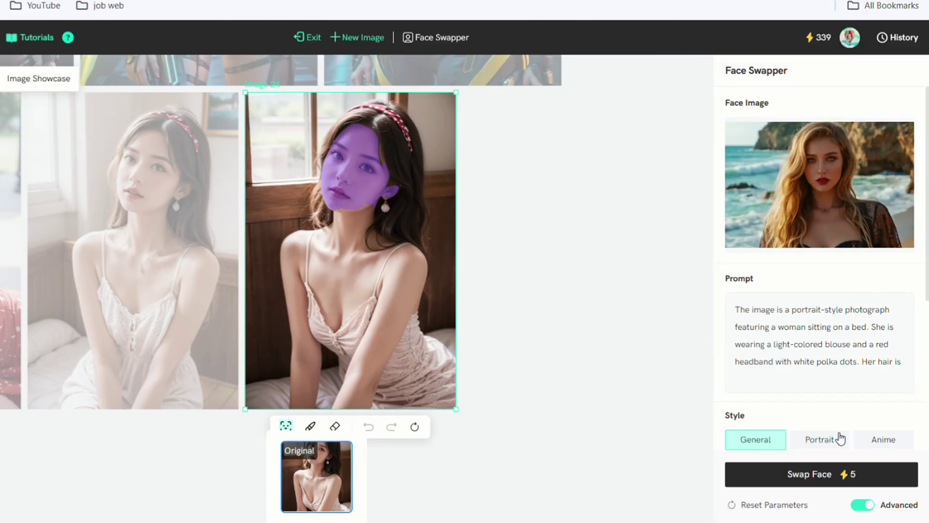
left_click(823, 475)
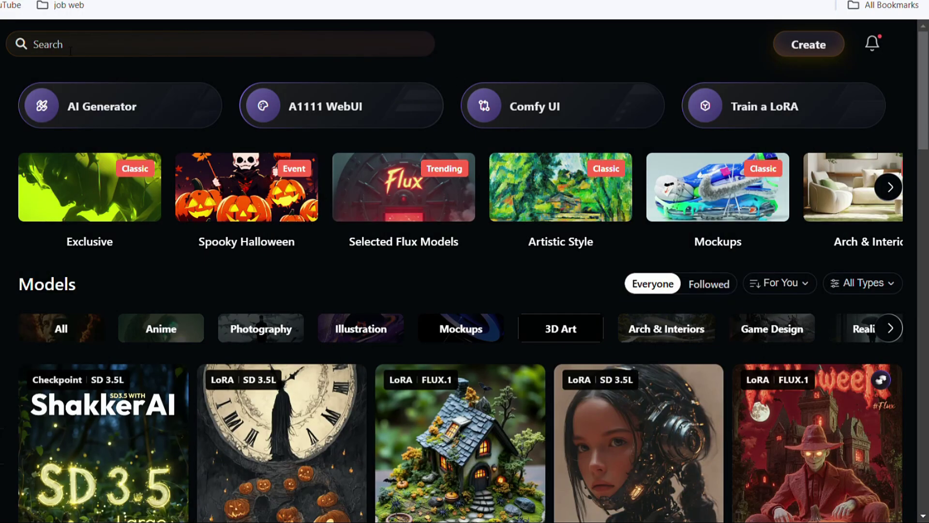
Search the model library for "flux face swap" and open the ComfyOrg-Flux- Face Swap Workflow page
type("flux face swap")
key("Return")
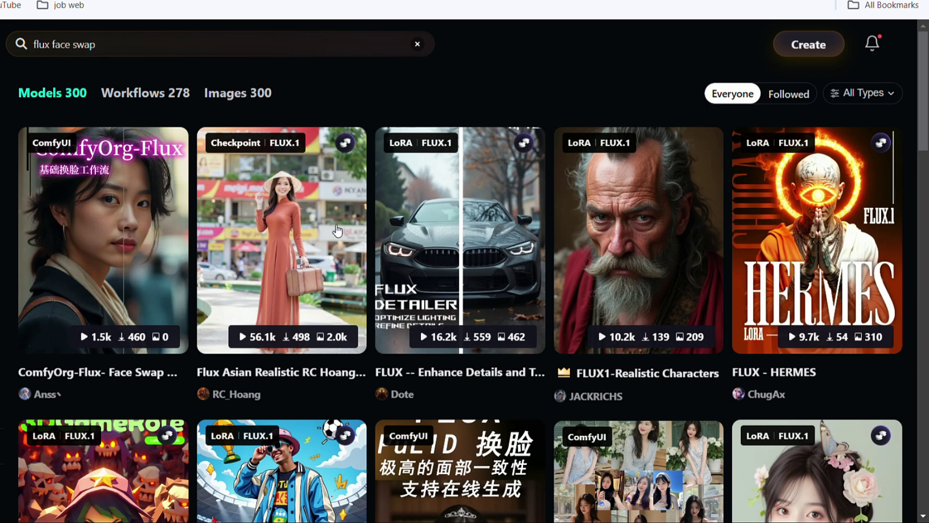
left_click(101, 269)
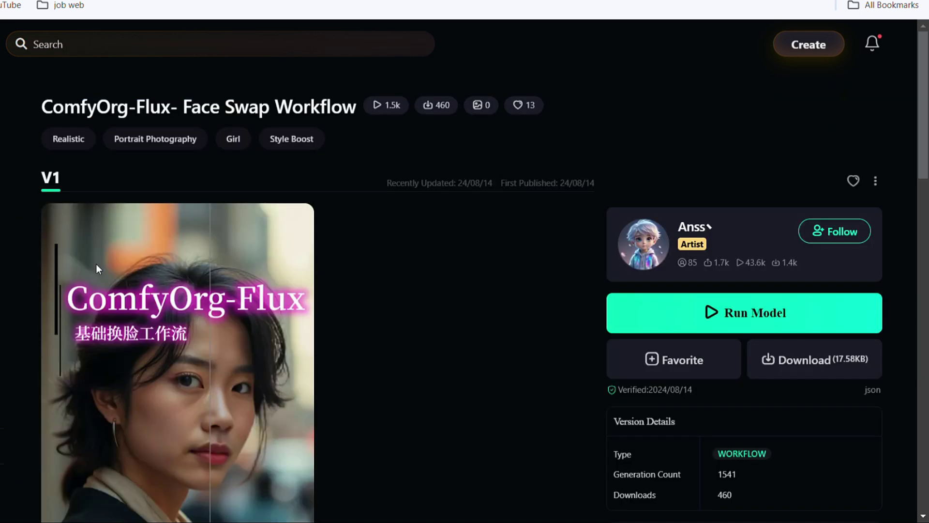
Run the face swap workflow in the node editor and dismiss the Save workflow tip
scroll(409, 268, "down", 2)
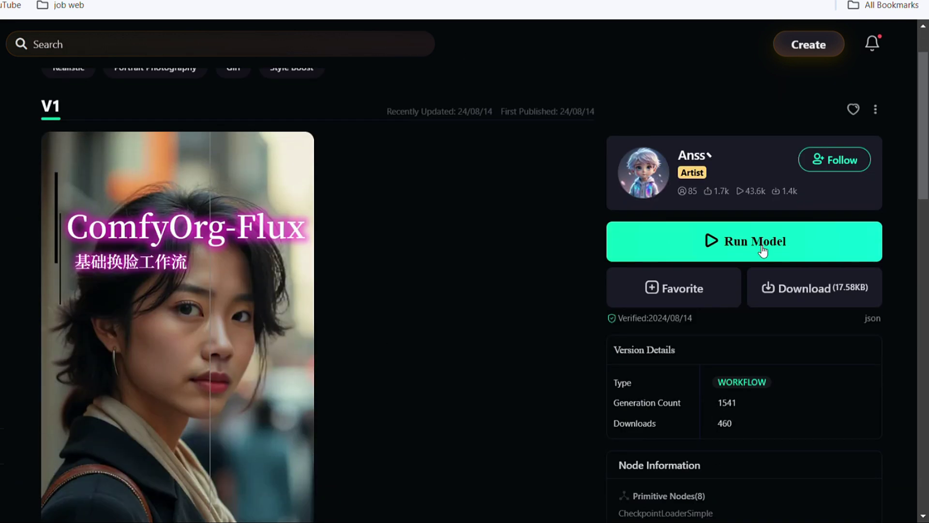
left_click(727, 252)
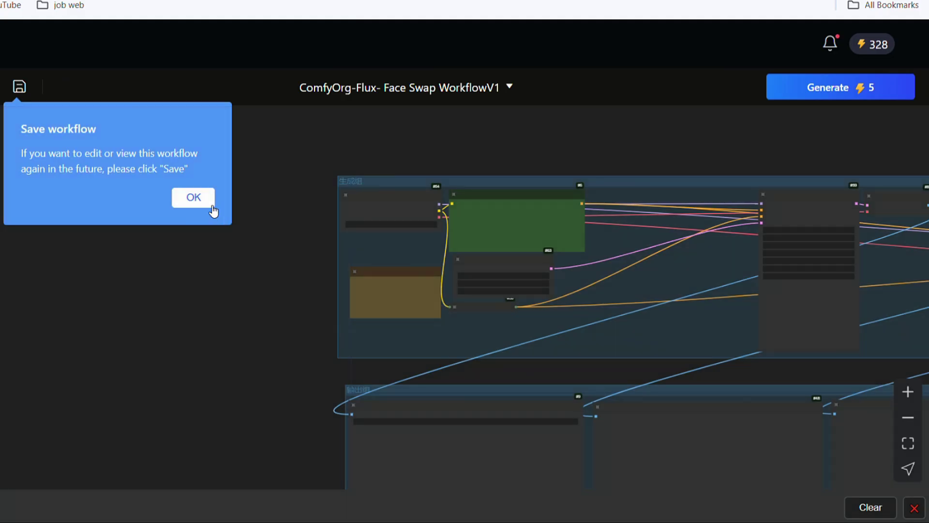
left_click(192, 197)
left_click(486, 207)
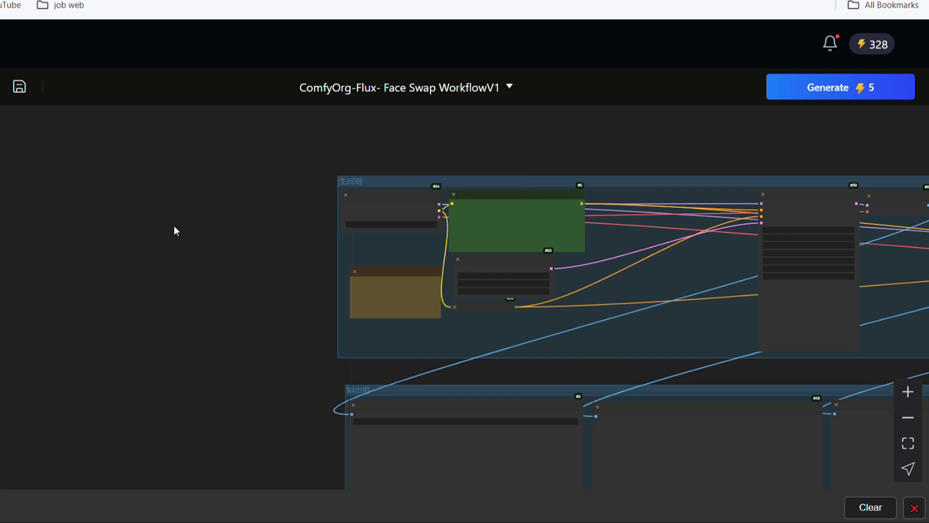
Examine the workflow's generation, output, face swap and upscale node groups
scroll(173, 226, "right", 10)
left_click_drag(12, 254, 0, 254)
scroll(102, 218, "up", 9)
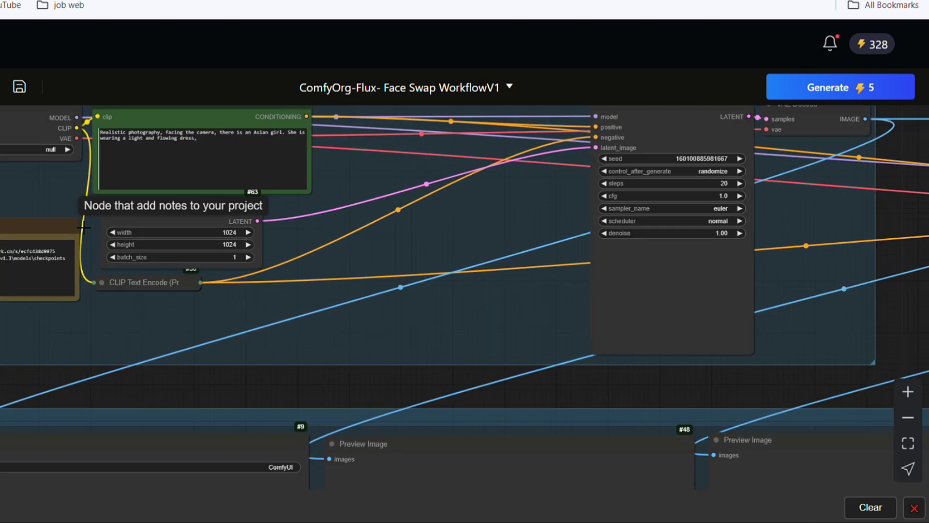
left_click_drag(49, 453, 149, 522)
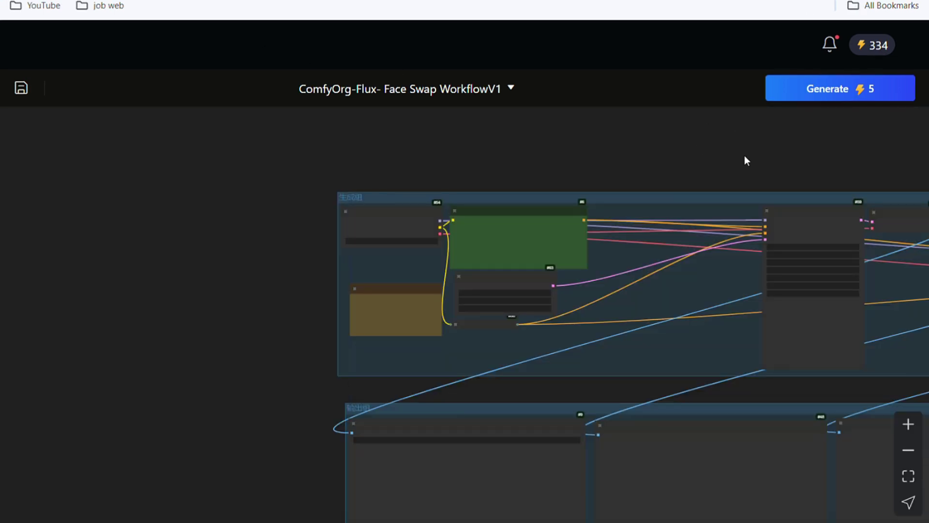
left_click_drag(744, 155, 287, 120)
left_click_drag(693, 456, 781, 464)
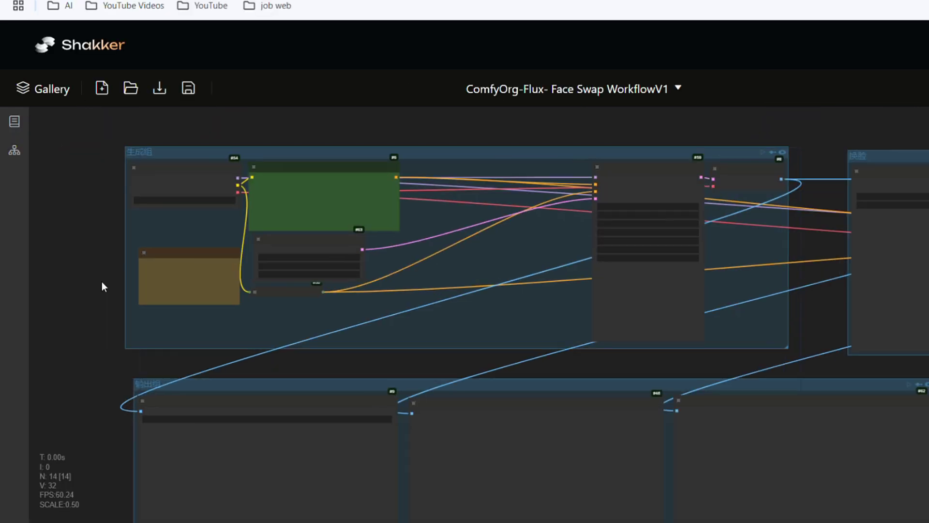
scroll(102, 283, "up", 4)
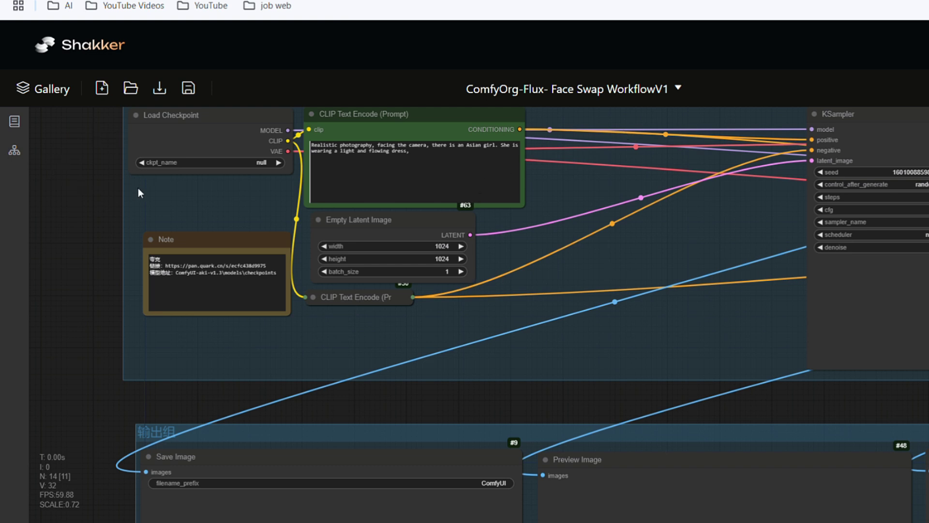
Add a CheckpointLoaderNF4 node from the loaders category near the Load Checkpoint node
left_click_drag(100, 192, 163, 237)
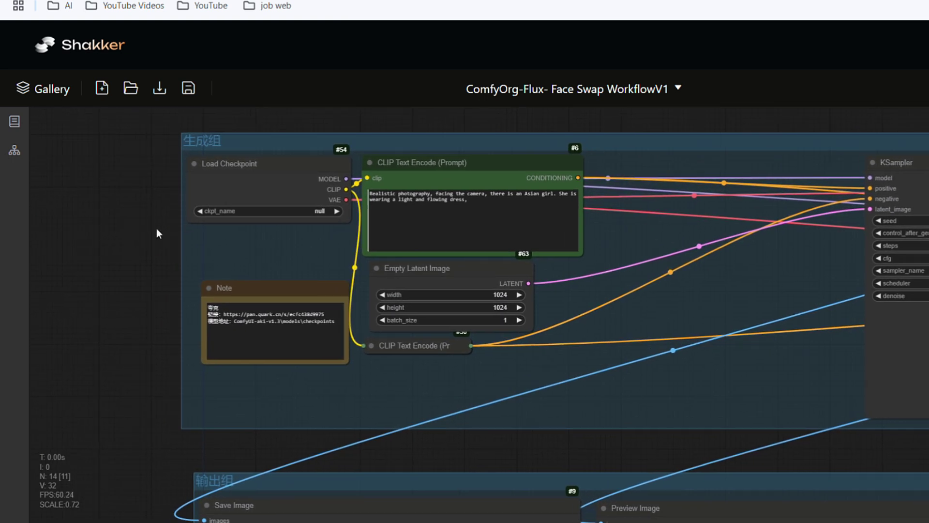
scroll(156, 228, "up", 3)
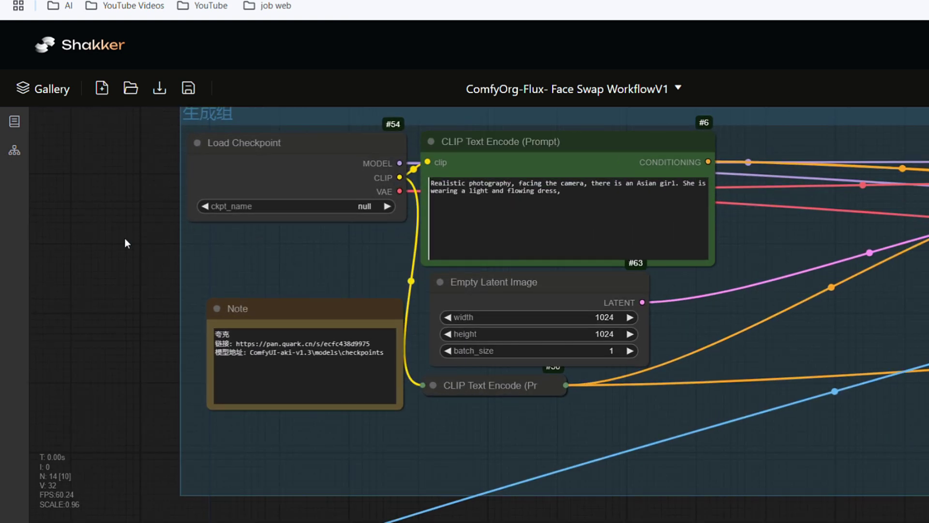
right_click(99, 198)
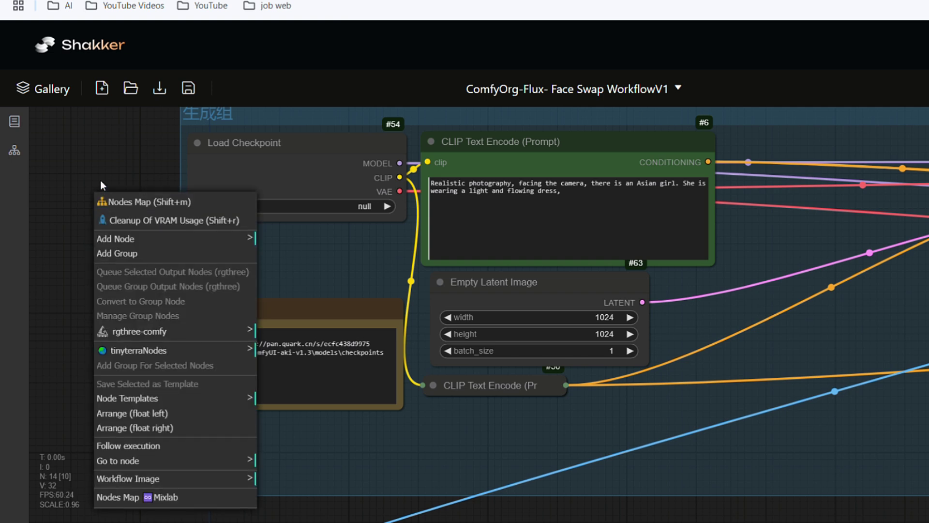
left_click(124, 240)
scroll(425, 237, "down", 10)
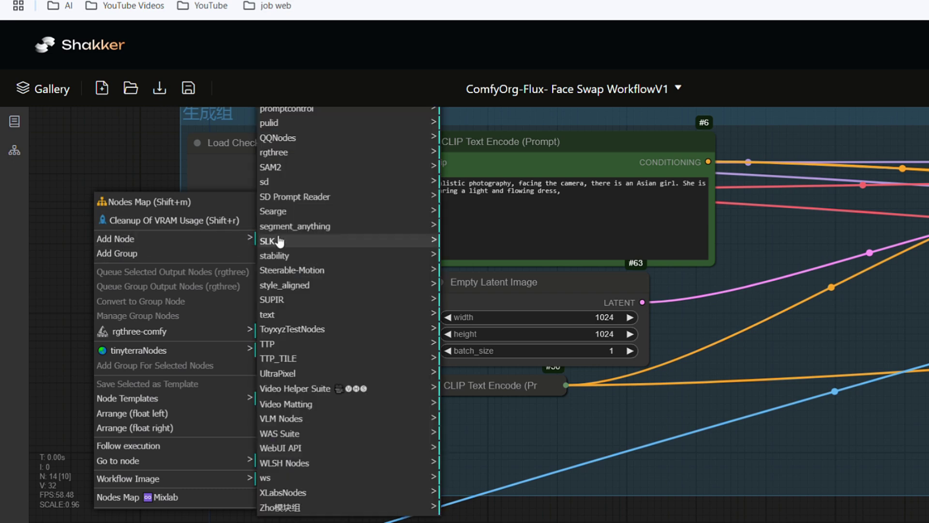
scroll(368, 196, "up", 6)
scroll(375, 175, "up", 15)
scroll(295, 147, "up", 8)
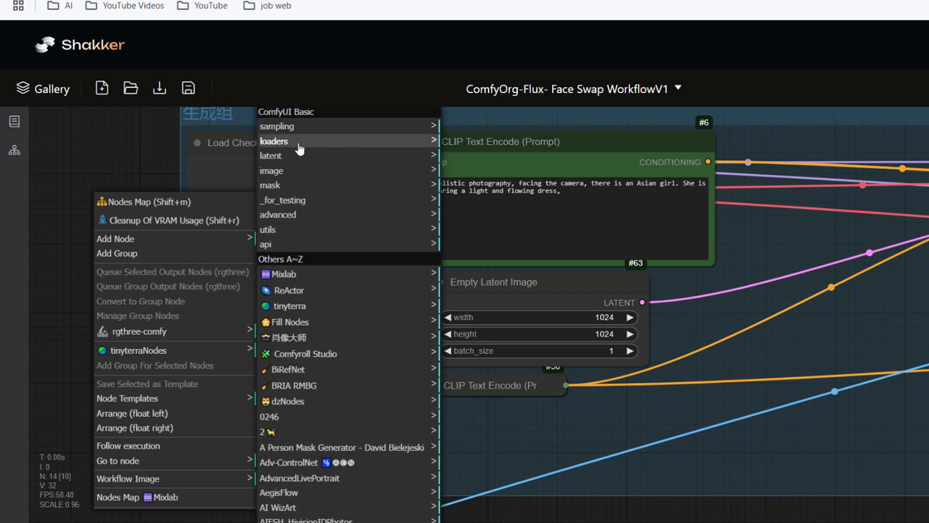
left_click(436, 143)
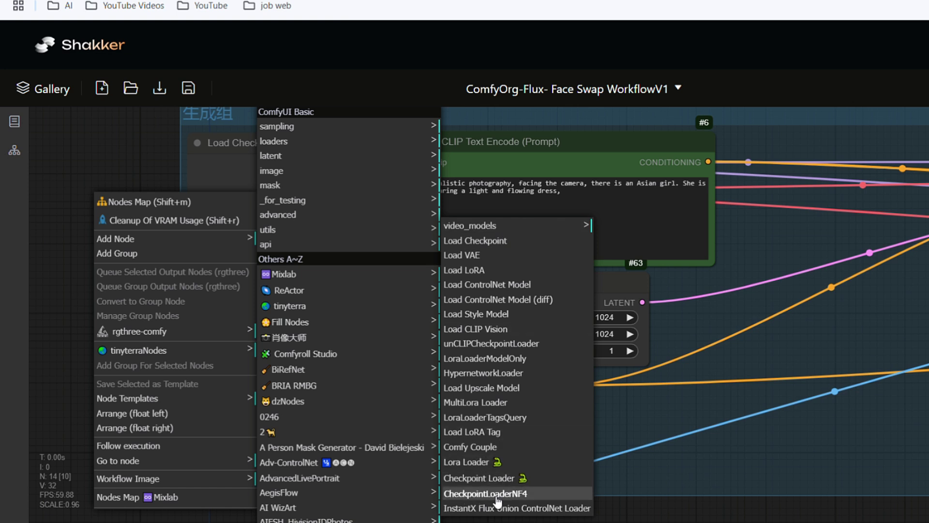
left_click(520, 499)
Move the CheckpointLoaderNF4 node to the empty canvas area outside the generation group, beside the Load Checkpoint and Note nodes
left_click_drag(225, 201, 166, 262)
left_click_drag(155, 444, 300, 447)
left_click_drag(368, 273, 249, 275)
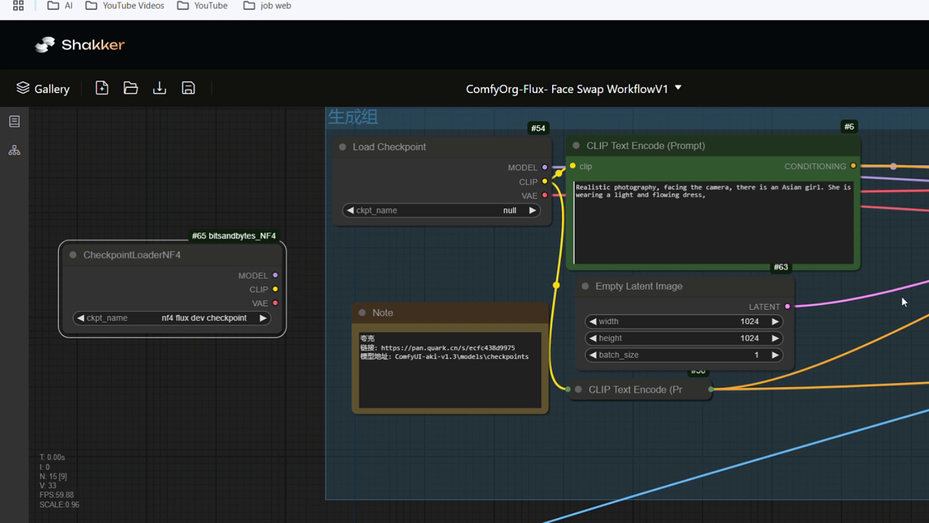
Examine the KSampler, VAE Decode, Load Image and ReActor Fast Face Swap nodes and how they are linked
left_click_drag(912, 274, 345, 262)
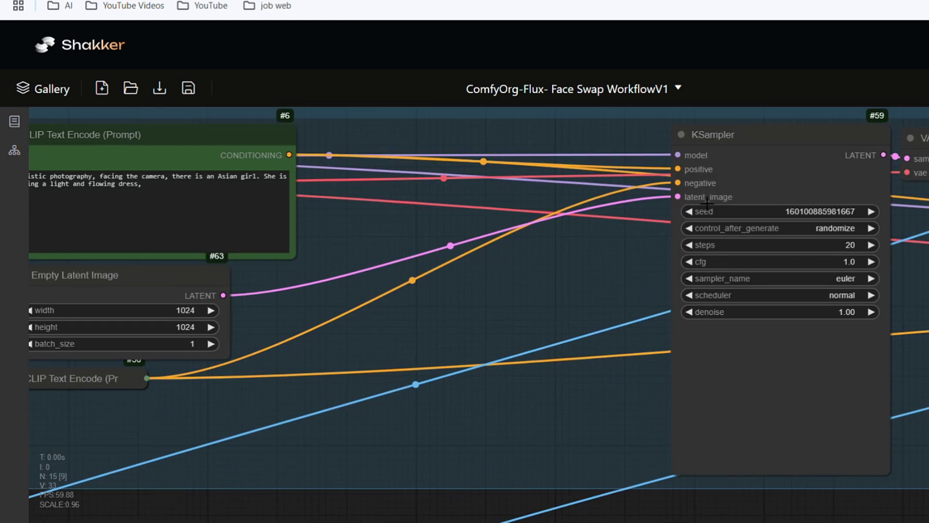
scroll(329, 317, "right", 6)
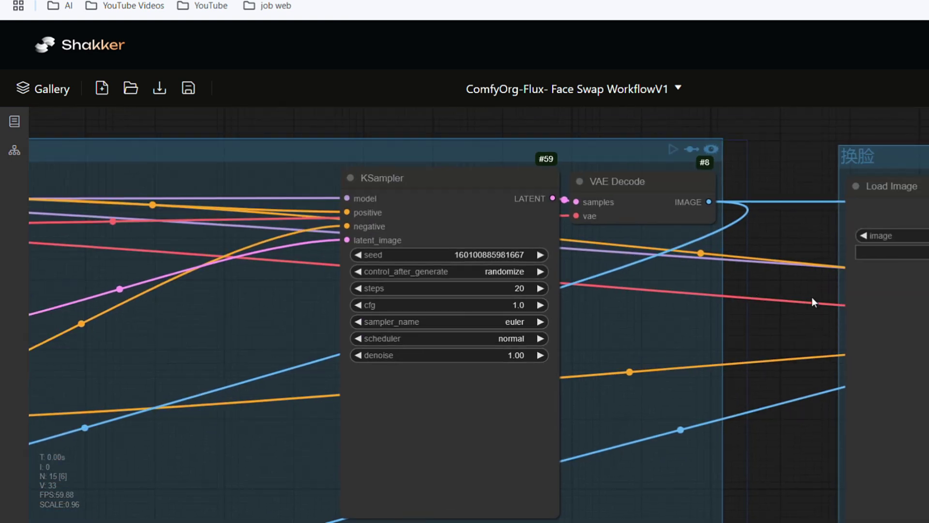
left_click_drag(784, 341, 391, 339)
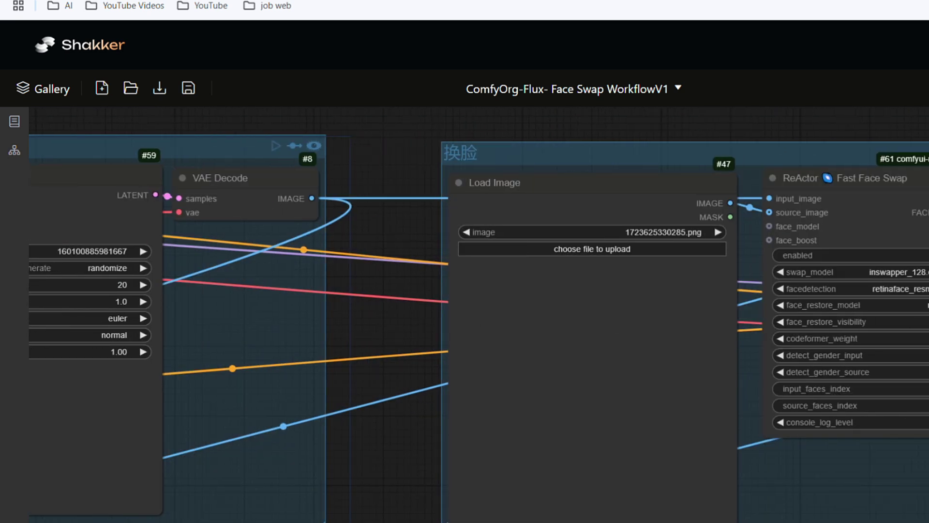
scroll(478, 328, "down", 1)
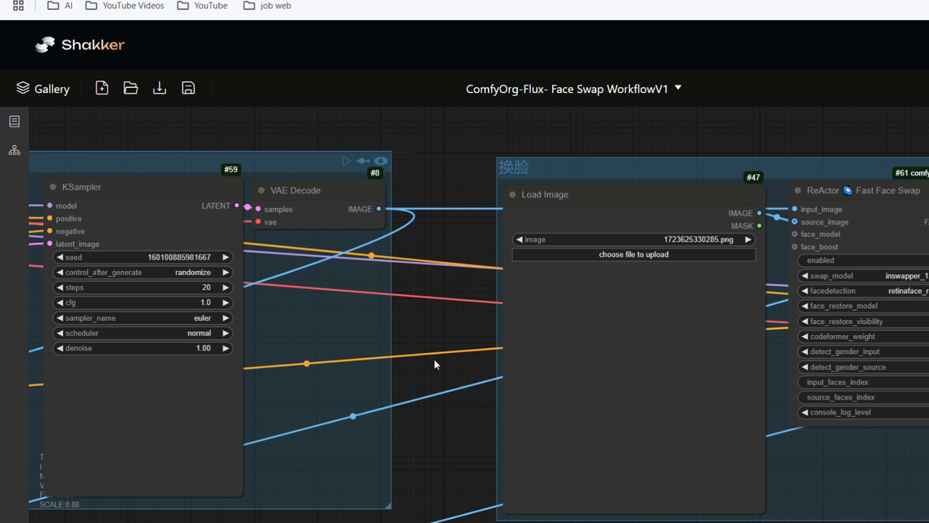
scroll(437, 364, "down", 4)
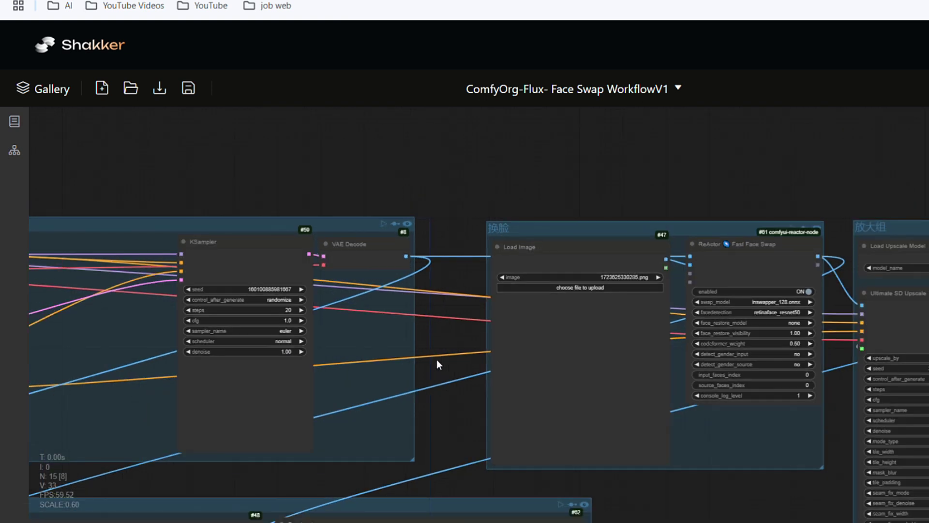
scroll(334, 275, "up", 7)
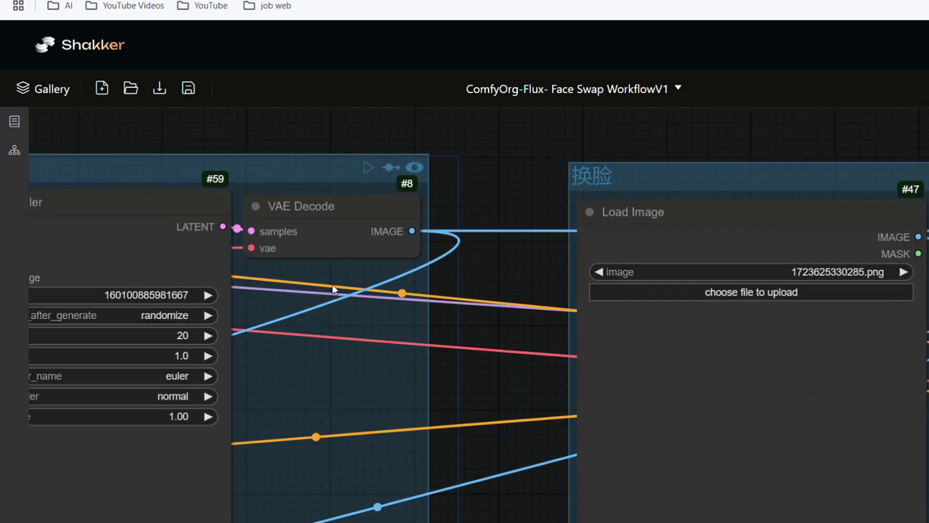
left_click_drag(487, 338, 211, 174)
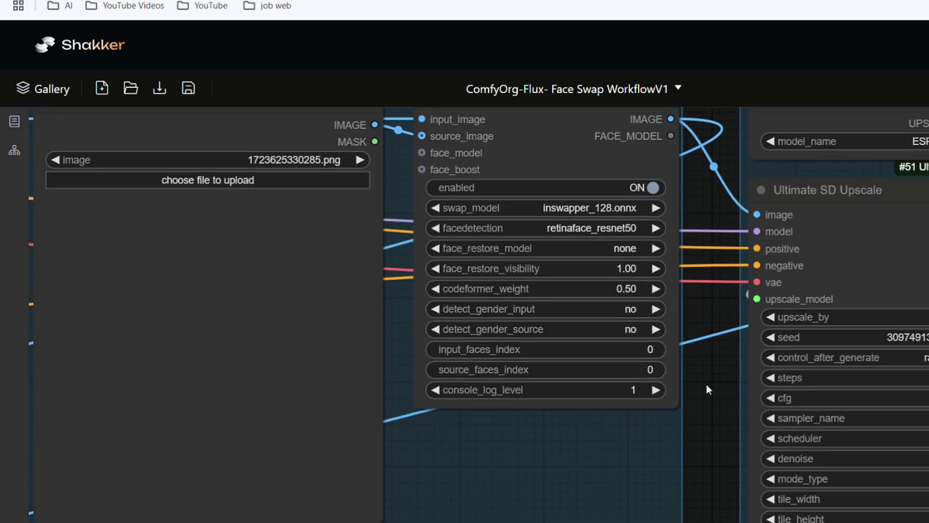
scroll(707, 384, "down", 10)
left_click_drag(868, 386, 928, 328)
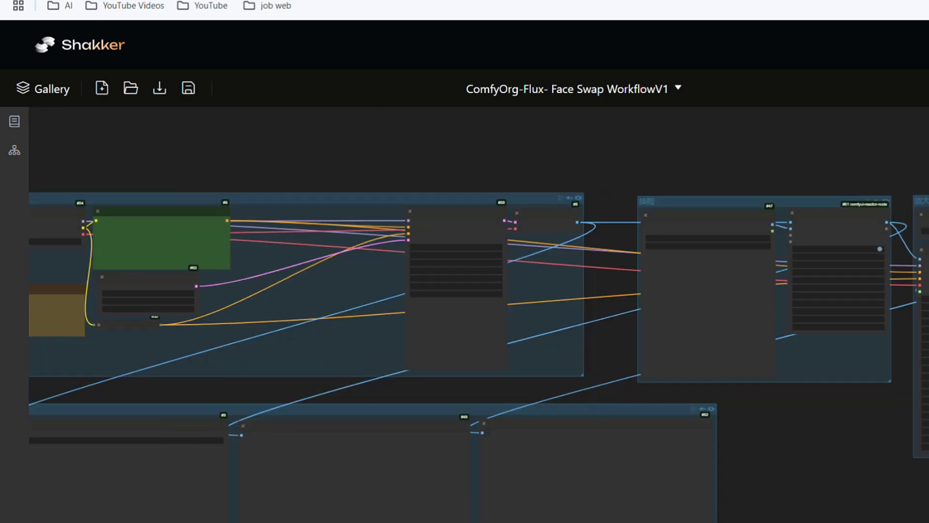
Trace the links from the checkpoint loader area through KSampler to the face swap and Ultimate SD Upscale nodes
left_click_drag(365, 169, 647, 144)
scroll(262, 323, "up", 5)
scroll(259, 321, "up", 3)
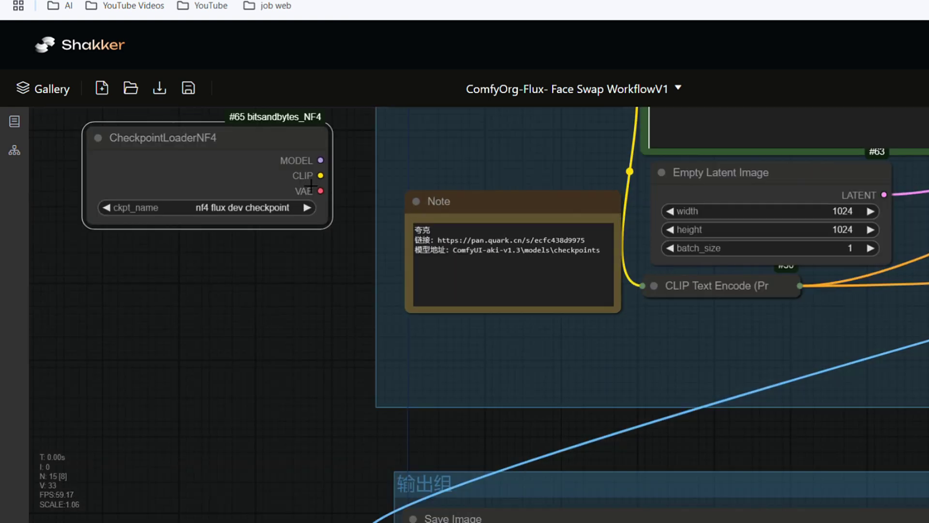
scroll(276, 290, "down", 7)
left_click_drag(759, 377, 670, 397)
scroll(823, 247, "up", 7)
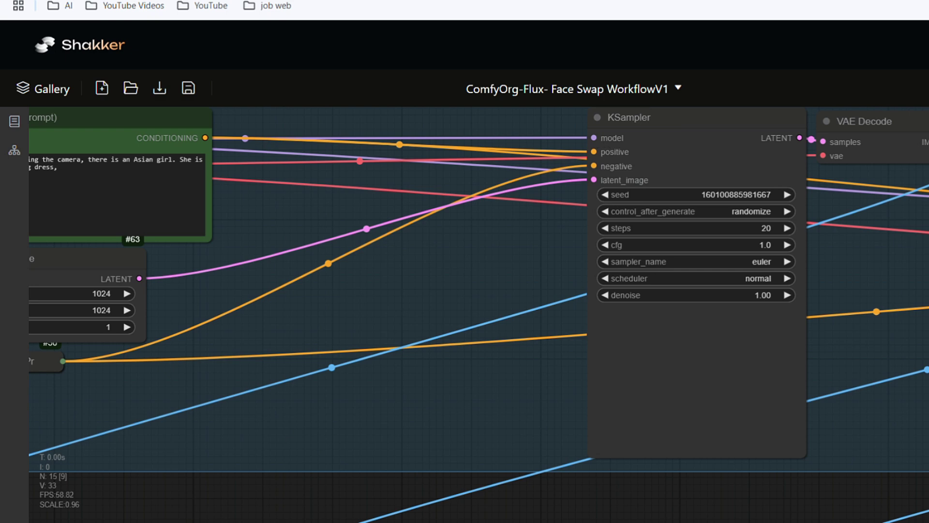
left_click_drag(928, 371, 359, 390)
left_click_drag(928, 396, 738, 403)
scroll(928, 257, "up", 2)
scroll(928, 223, "down", 2)
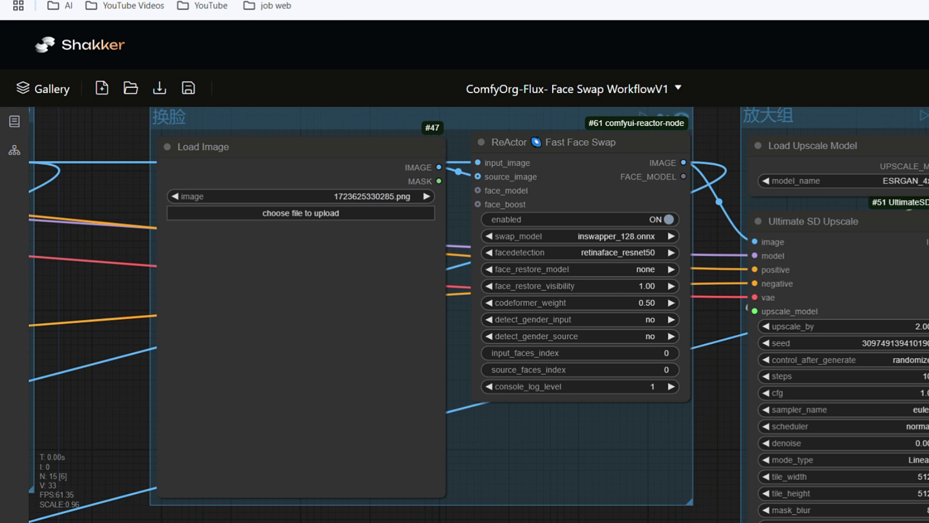
left_click_drag(150, 400, 928, 387)
scroll(479, 413, "down", 10)
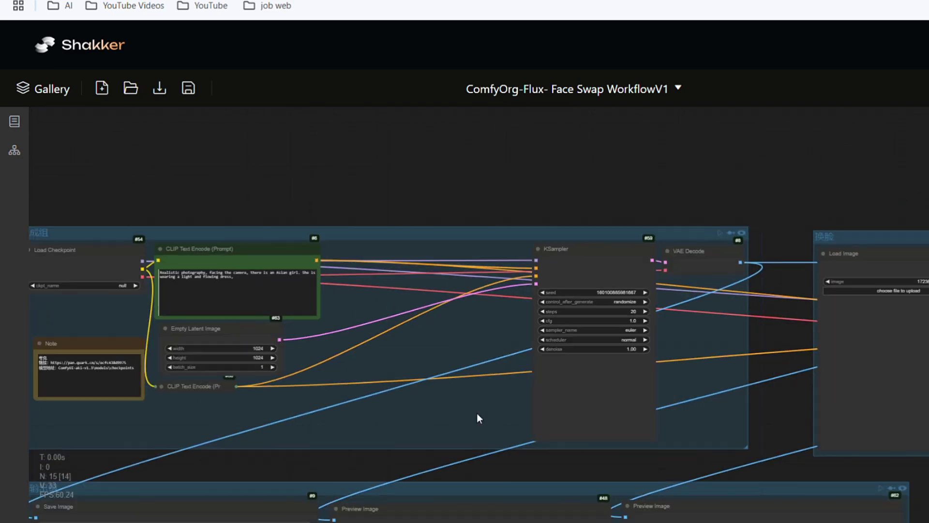
Connect the CheckpointLoaderNF4 MODEL output to the model inputs of the KSampler and Ultimate SD Upscale nodes
scroll(140, 390, "up", 7)
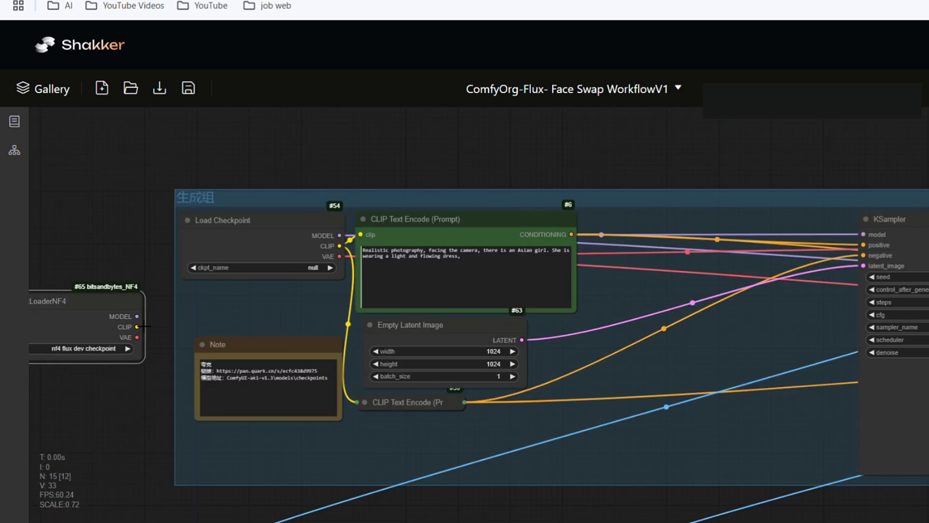
left_click_drag(137, 317, 864, 235)
left_click_drag(138, 419, 319, 368)
scroll(319, 368, "down", 3)
left_click_drag(872, 353, 252, 271)
scroll(867, 270, "up", 7)
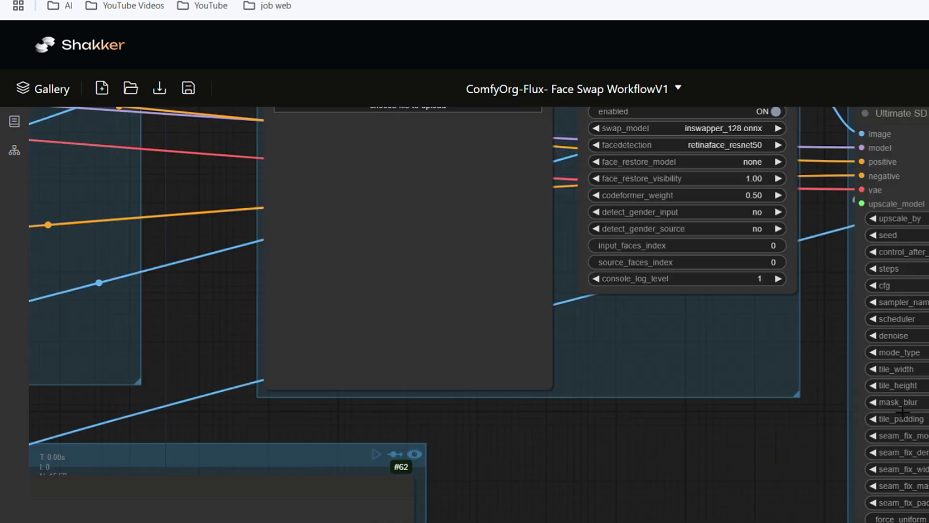
left_click_drag(867, 270, 844, 373)
left_click_drag(863, 244, 837, 321)
scroll(837, 321, "down", 5)
left_click_drag(805, 401, 910, 302)
scroll(910, 303, "down", 5)
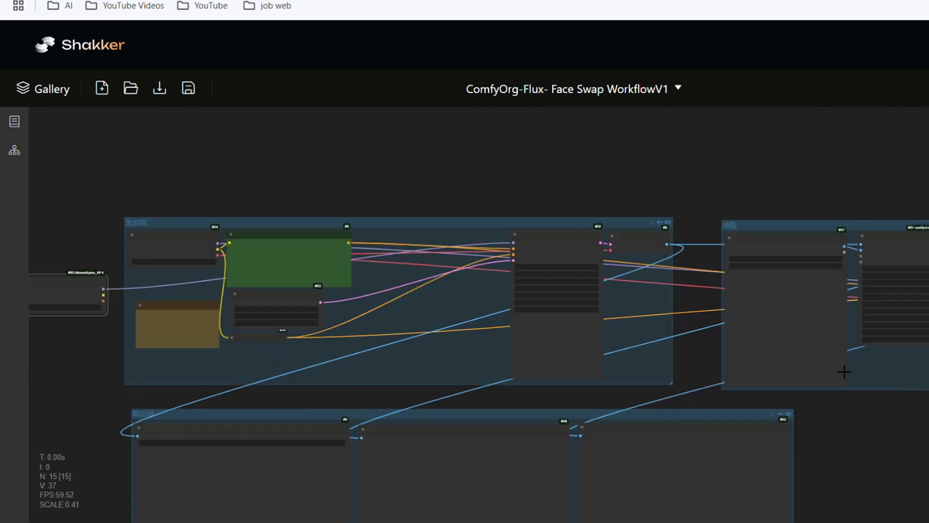
Expand the collapsed CLIP Text Encode node and connect the CheckpointLoaderNF4 CLIP output to both text encode nodes
scroll(31, 394, "up", 5)
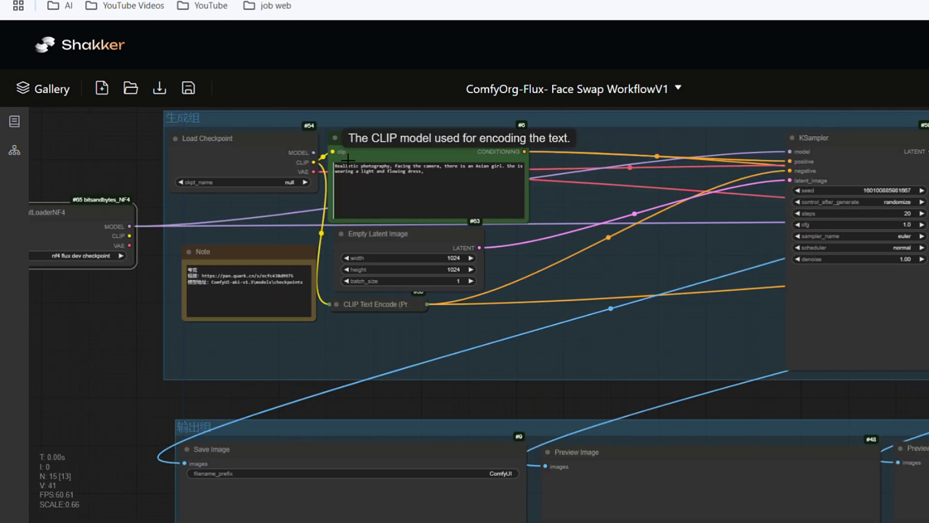
scroll(406, 270, "up", 4)
left_click_drag(319, 334, 333, 412)
left_click(320, 401)
scroll(564, 355, "down", 1)
left_click_drag(605, 503, 660, 457)
left_click_drag(125, 259, 398, 369)
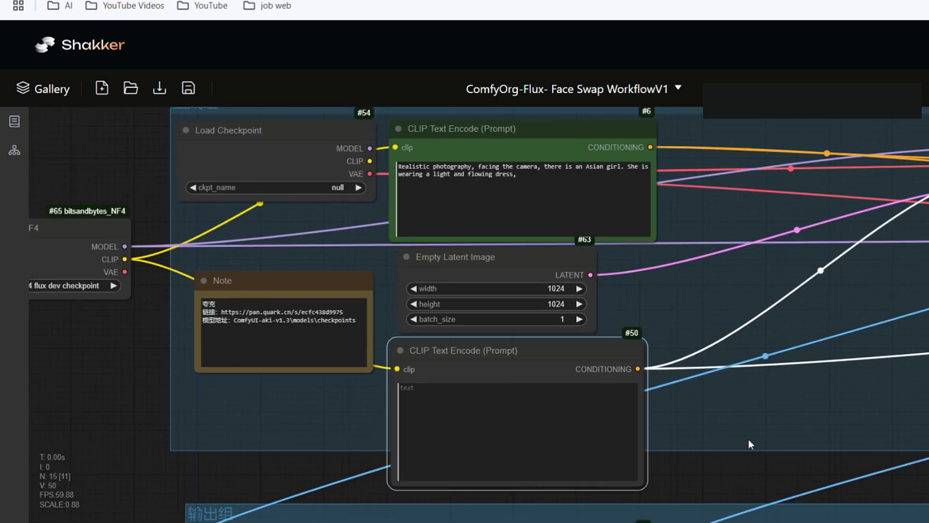
scroll(750, 444, "down", 5)
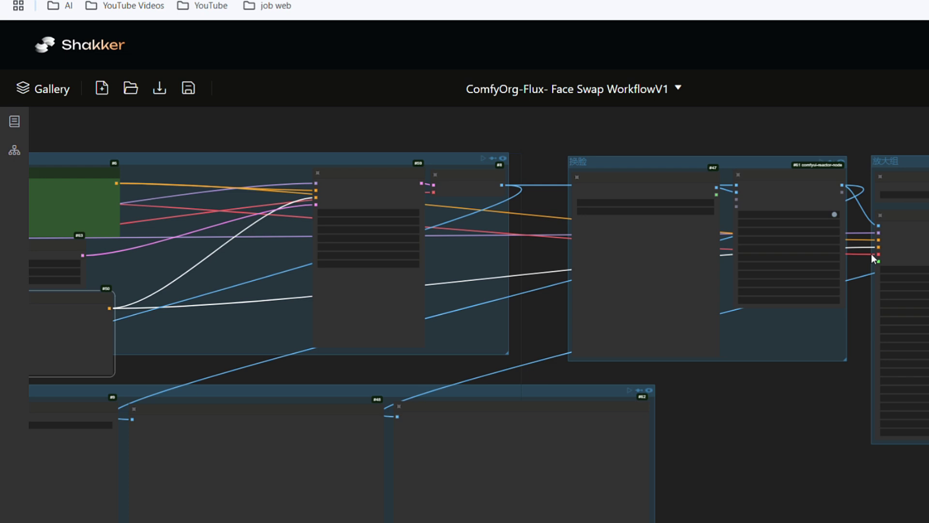
Move the unused Load Checkpoint node clear of the generation group and remove it from the workflow
left_click_drag(723, 392, 925, 386)
scroll(925, 386, "up", 1)
scroll(449, 353, "down", 3)
scroll(59, 330, "up", 7)
left_click_drag(60, 299, 96, 490)
left_click_drag(252, 261, 207, 195)
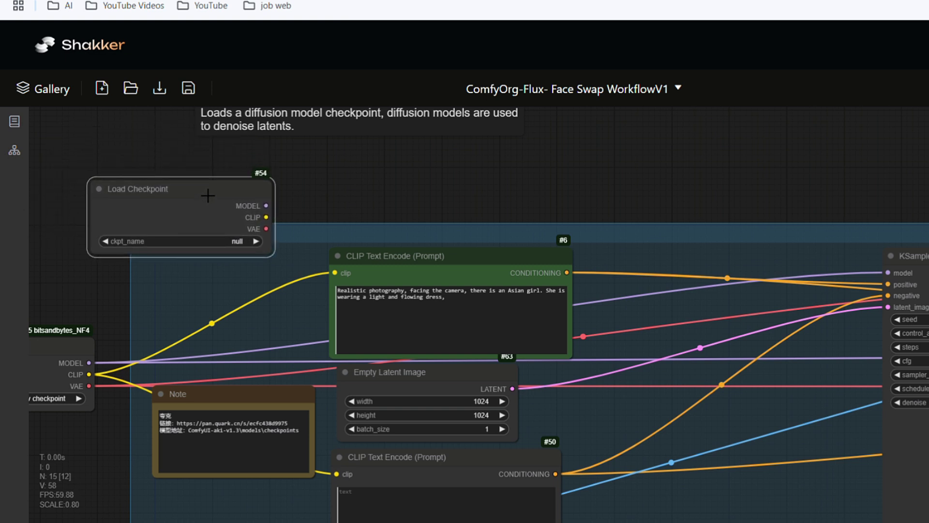
right_click(258, 260)
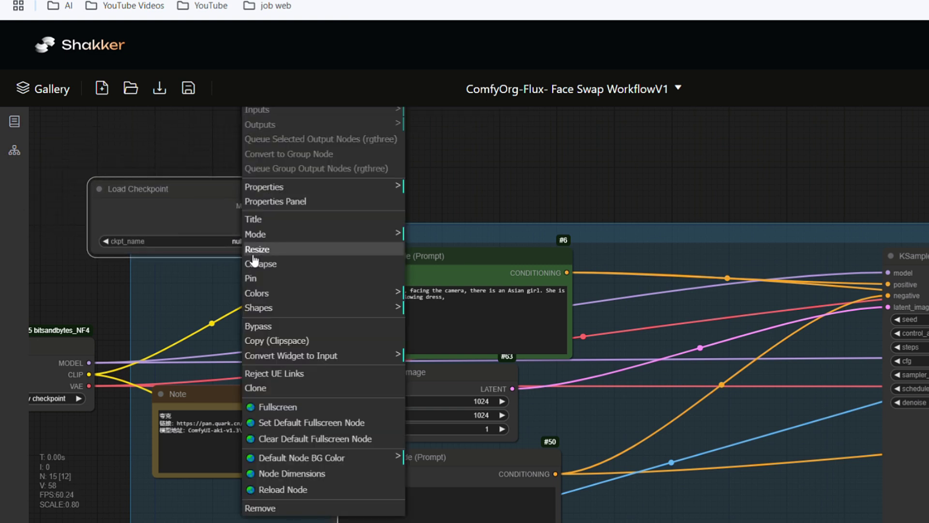
left_click(269, 511)
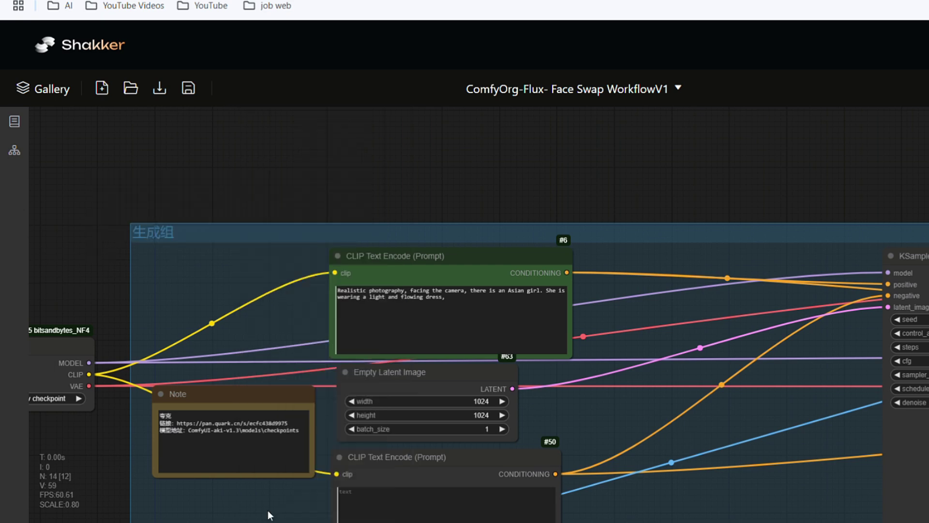
Replace the positive prompt with the 18-year-old boho woman on a hoverboard description and paste the negative prompt starting "wide hips, watermark" into the empty text encode node
left_click_drag(123, 313, 161, 188)
left_click(500, 178)
key("ctrl+a")
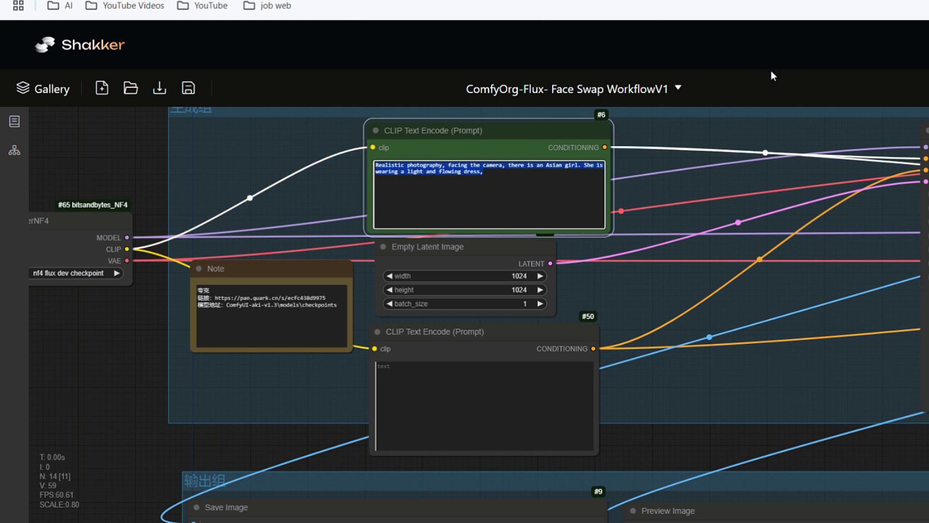
type("A high-resolution, 8k photograph of an enchanting 18-year-old boho woman. Her complexion is fair, sprinkled with delicate freckles, and her bright green eyes pop with intensity. Bold red lips and vibrant makeup enhance her glamorous look, with long lashes framing her gaze. She's riding on her hoverboard, wearing a red bandana, platinum jewelry, a jogging suit, and sports shoes, with a large splatter painting in the background.")
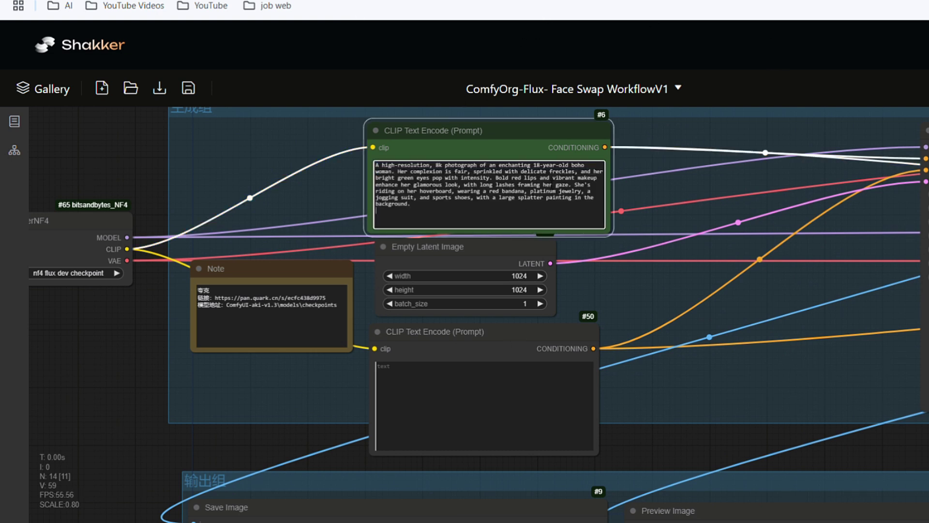
left_click(504, 354)
left_click(430, 413)
type("wide hips, watermark, copyright, deformed, disproportioned, rendered, bad quality, low quality, video game, boring flat infographic, oversaturated, bad photo, terrible 3D render, bad anatomy, worst quality, greyscale, black and white, disfigured, deformed, glitch, cross-eyed, lazy eye, ugly, deformed, distorted, glitched, lifeless, low quality, bad proportions, bad lighting, low-quality, deformed, text, poorly drawn, holding camera, bad art, bad angle, boring, low-resolution, worst quality, bad composition, disfigured")
Space out the two text encode nodes and the Empty Latent Image node, and set the latent width to 1792
left_click_drag(547, 141, 555, 133)
left_click_drag(505, 246, 518, 260)
left_click(534, 279)
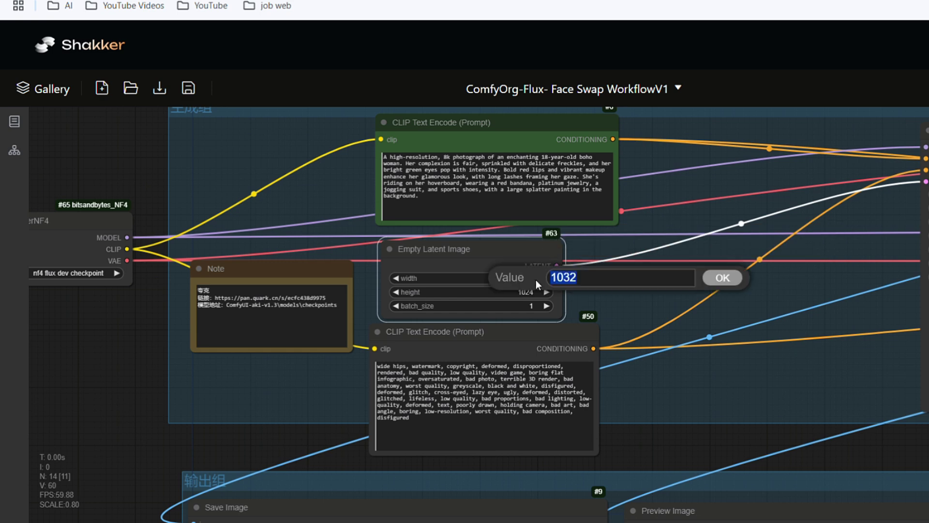
type("1792")
key("Return")
left_click_drag(371, 404, 344, 419)
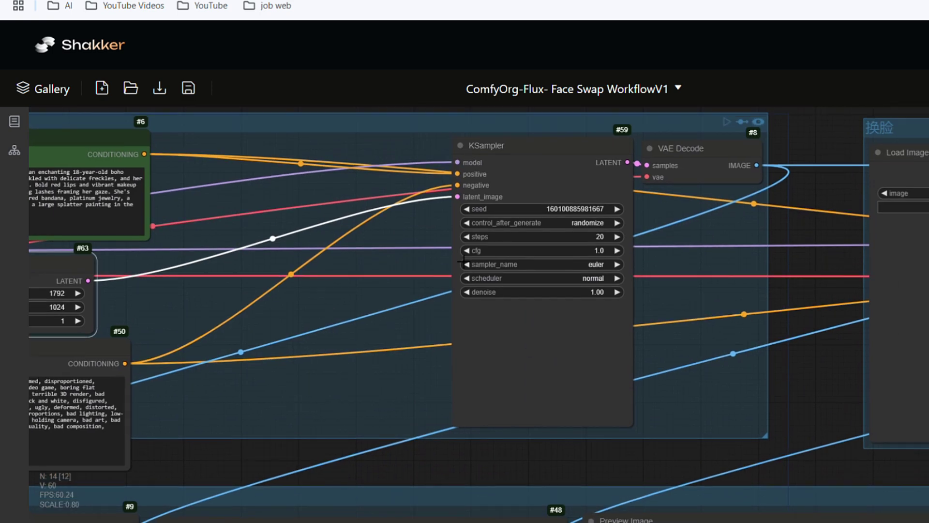
Upload UpscaleImage_15_20241030.jpeg into the Load Image node as the source face for the ReActor swap
scroll(636, 235, "up", 3)
left_click_drag(731, 315, 647, 362)
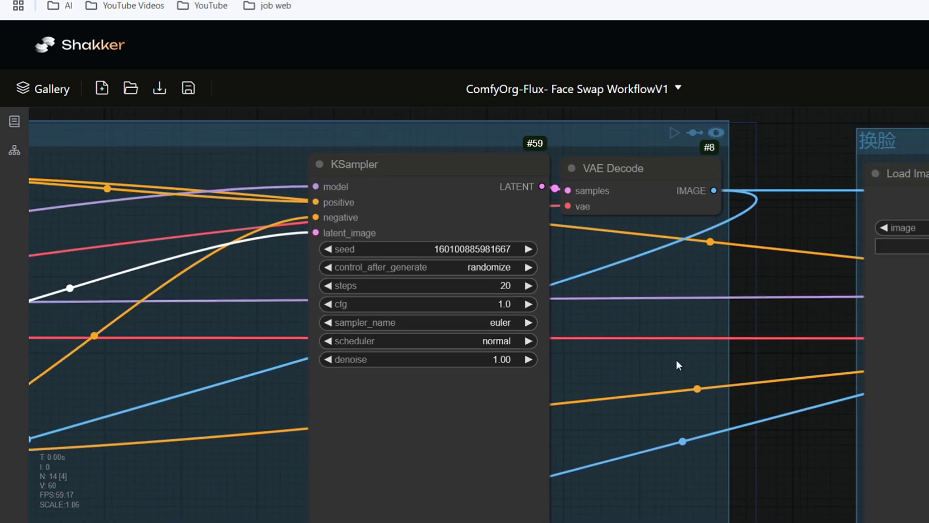
left_click_drag(832, 369, 297, 355)
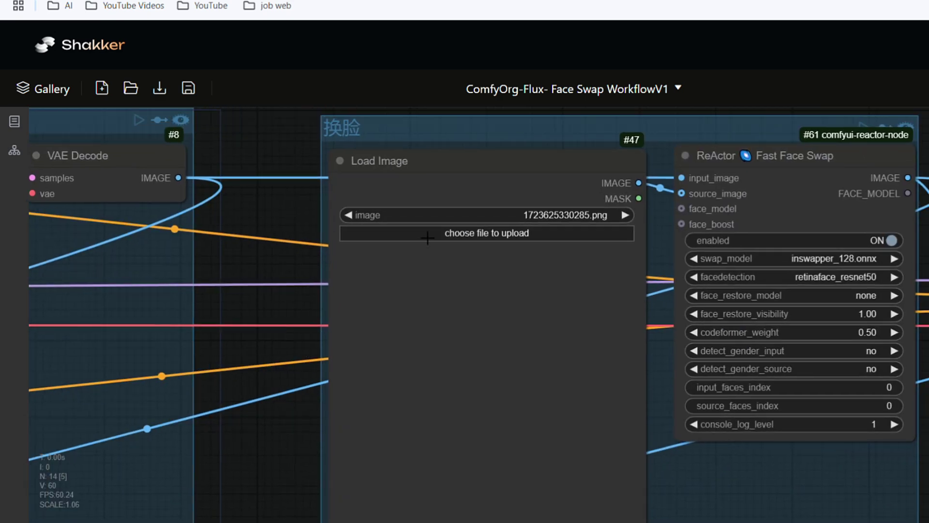
left_click(514, 234)
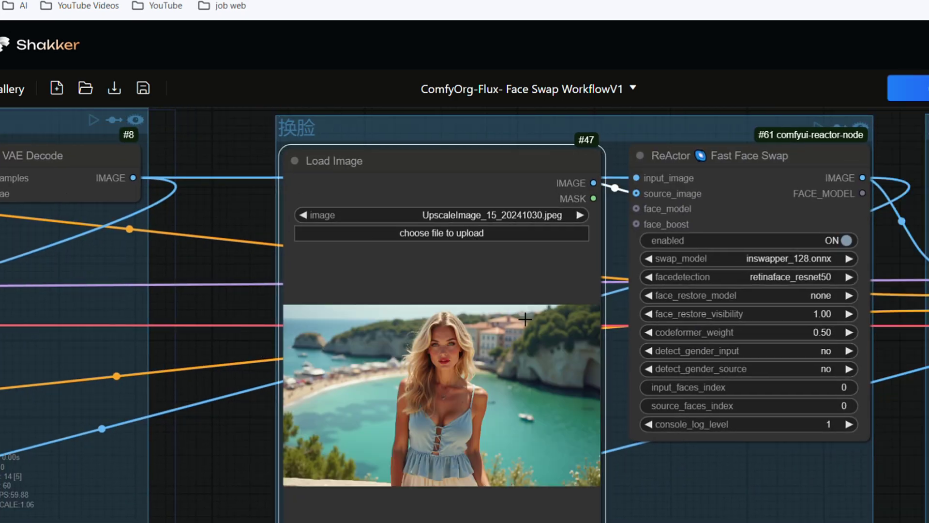
Check the face swap and Ultimate SD Upscale settings, and run the workflow
scroll(613, 420, "down", 2)
left_click_drag(647, 493, 592, 392)
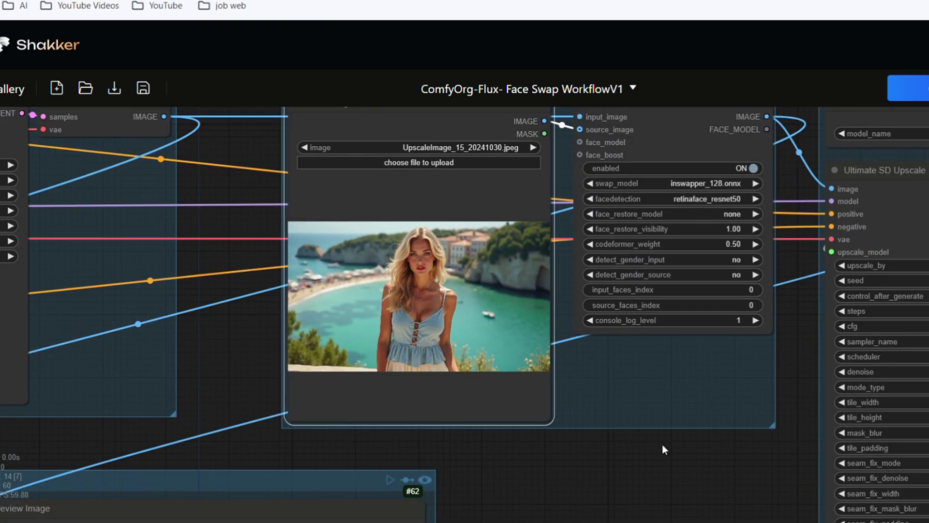
left_click_drag(676, 404, 470, 434)
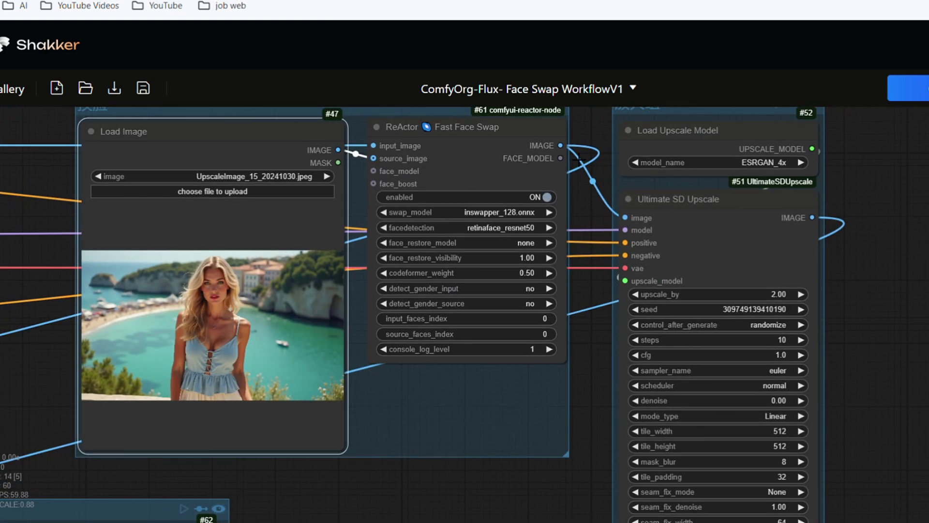
left_click_drag(928, 396, 878, 388)
left_click(829, 95)
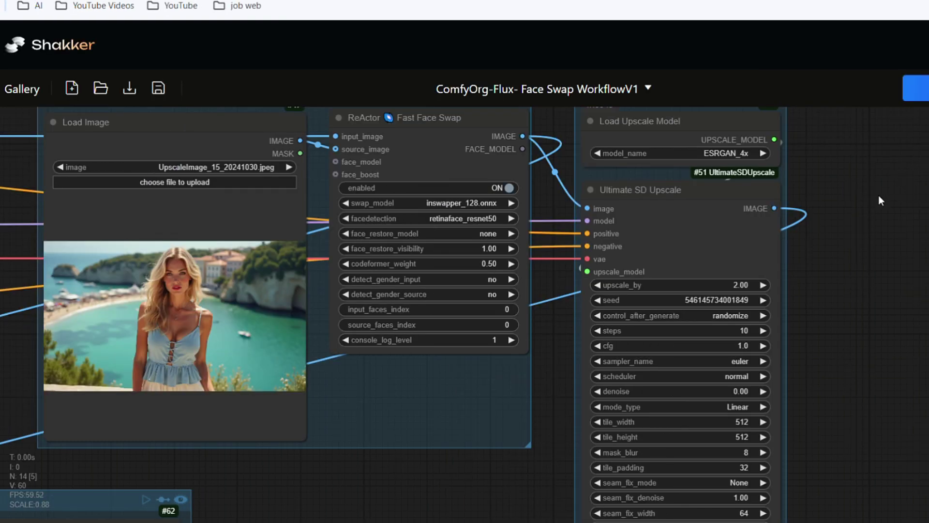
Compare the generated images in the Save Image and Preview Image nodes, and view them in the Gallery
left_click_drag(878, 196, 928, 174)
scroll(481, 476, "down", 3)
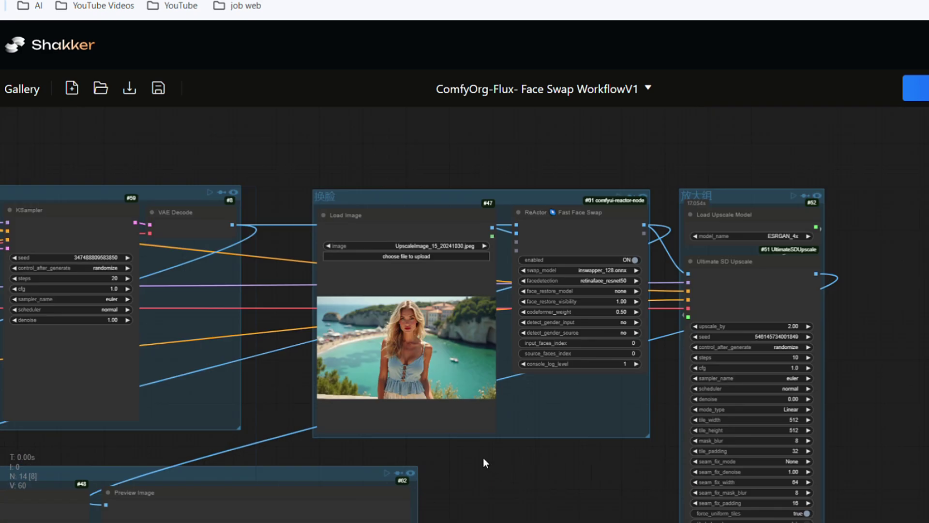
left_click_drag(483, 460, 717, 241)
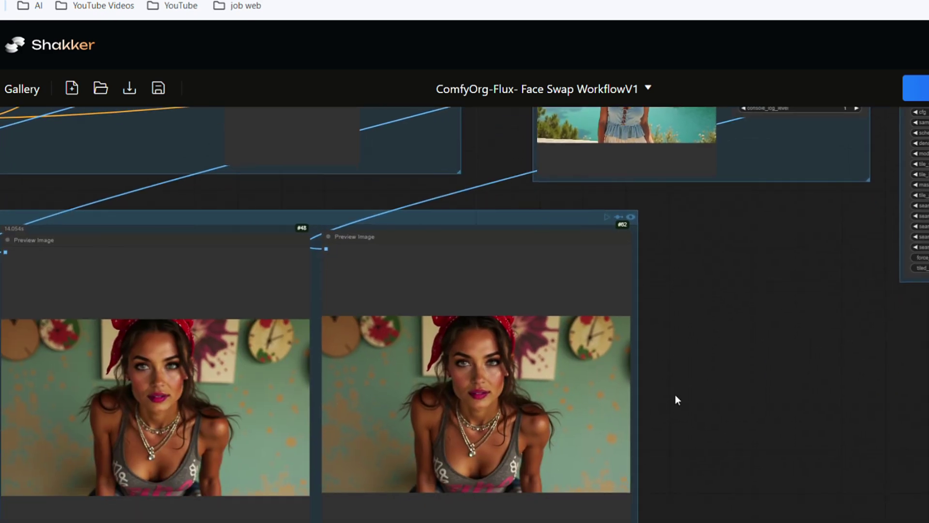
left_click_drag(674, 398, 928, 330)
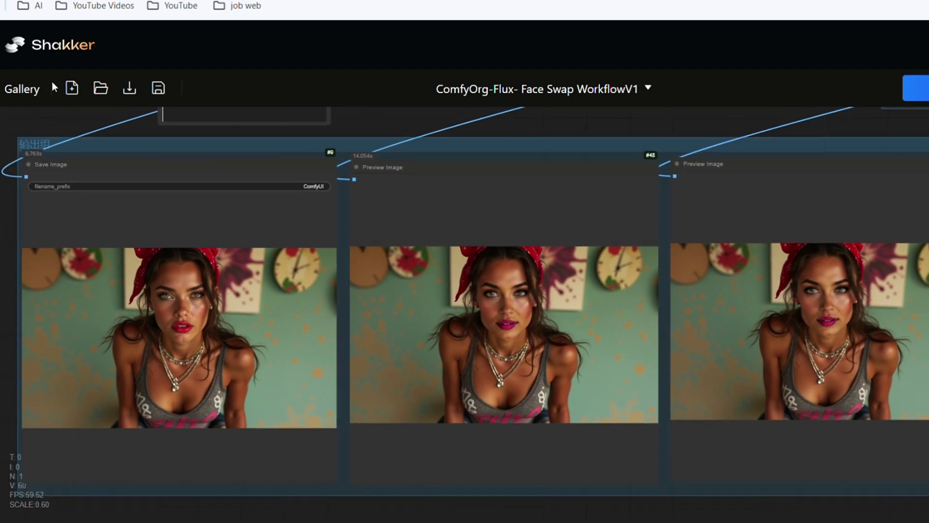
left_click(26, 92)
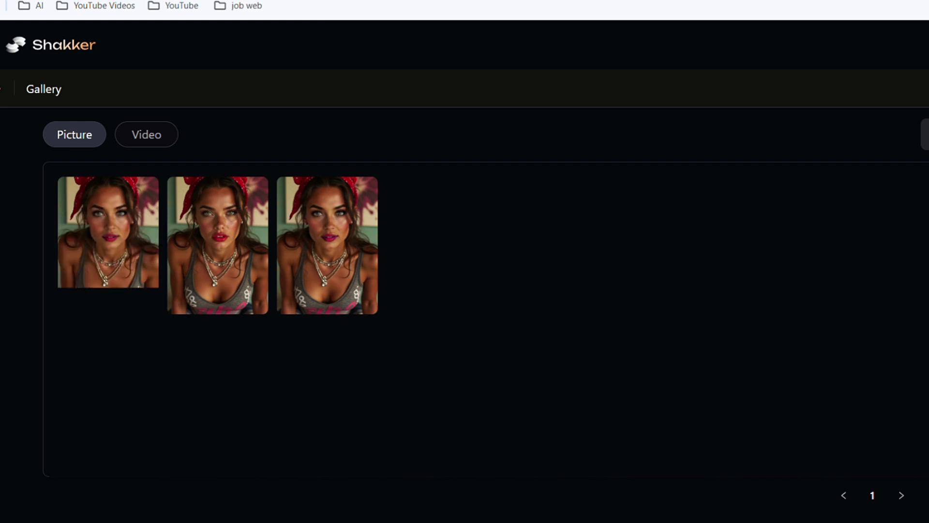
mouse_move(148, 213)
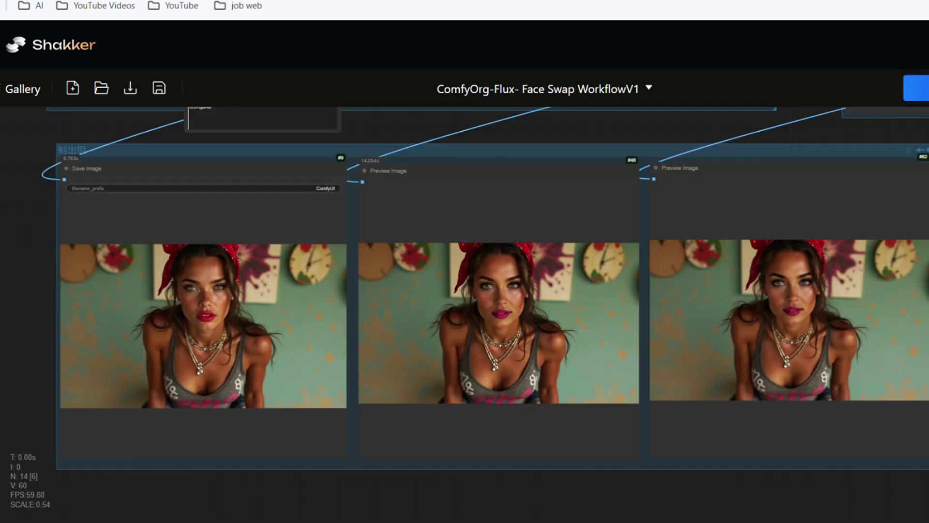
Return to the workflow, replace the whole positive prompt with the newly copied prompt, and run the workflow again
left_click_drag(624, 121, 734, 419)
left_click_drag(417, 148, 480, 115)
scroll(510, 164, "up", 6)
scroll(509, 164, "up", 2)
left_click_drag(246, 301, 191, 237)
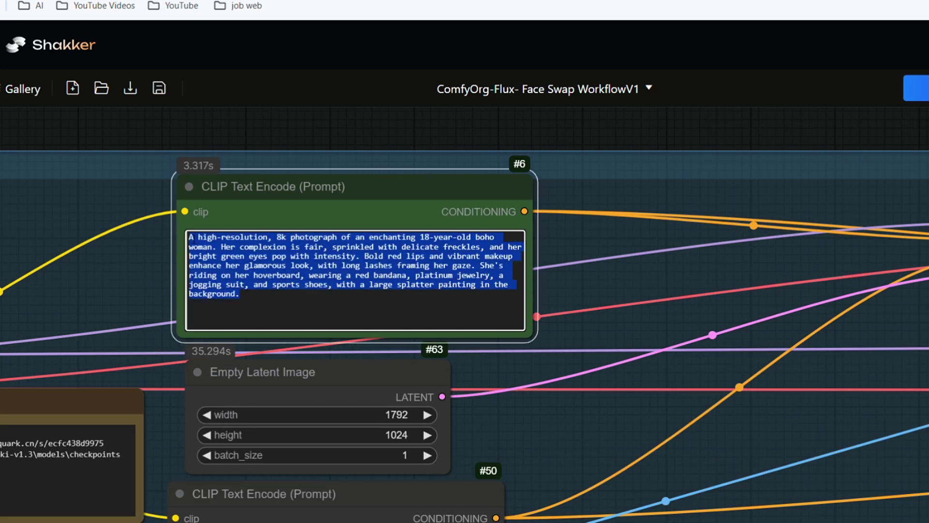
type("A high-resolution, 8k photograph of an enchanting 18-year-old boho woman with teal hair in a messy bun. Her complexion is fair, sprinkled with delicate freckles, and her bright green eyes pop with intensity. Bold red lips and vibrant makeup enhance her glamorous look, with long lashes framing her gaze. She pulling sunglasses down with one hand, looking at the camera with flawless makeup, leather jacket, crop top, gold jewelry, background with polka dots and zoomburst effect.")
key("ctrl+Return")
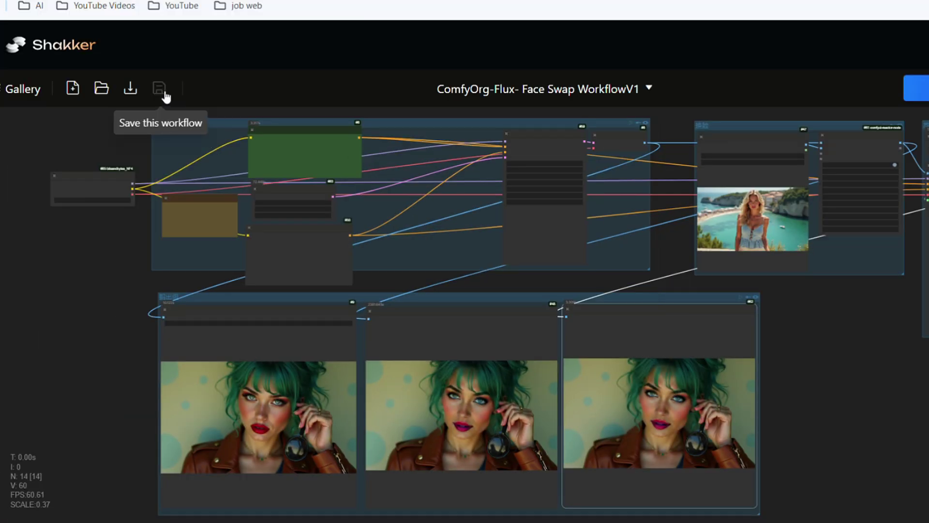
Save the face swap workflow and open the additional save options
left_click(164, 94)
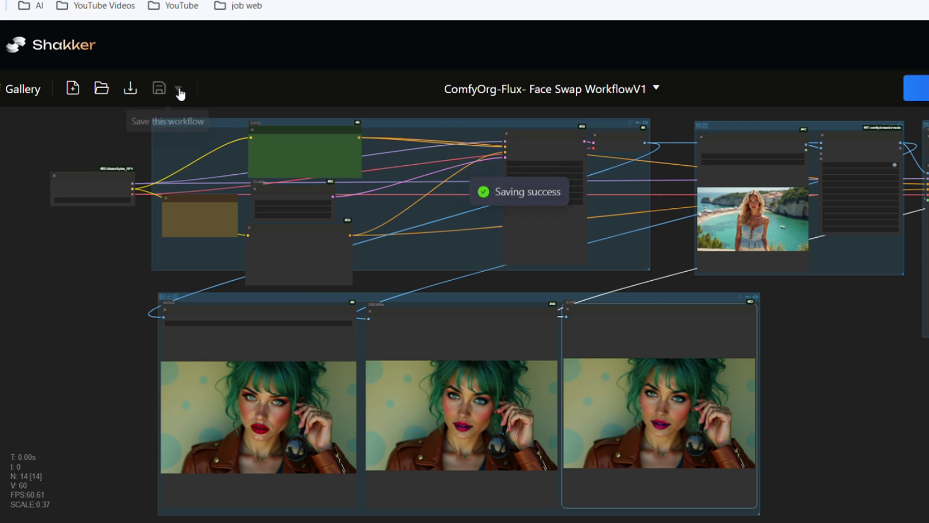
left_click(178, 89)
left_click(816, 376)
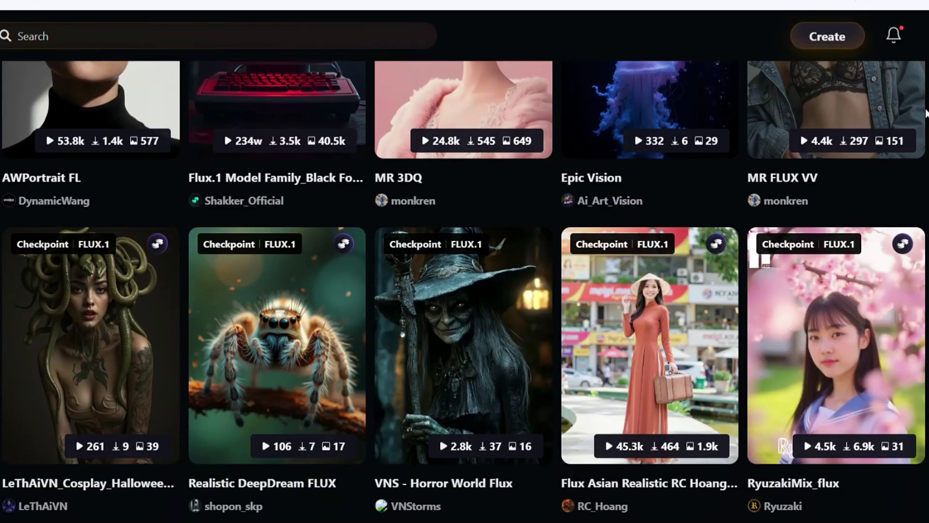
Browse the FLUX.1 checkpoint models in the Shakker model library
scroll(465, 290, "down", 3)
scroll(464, 290, "down", 9)
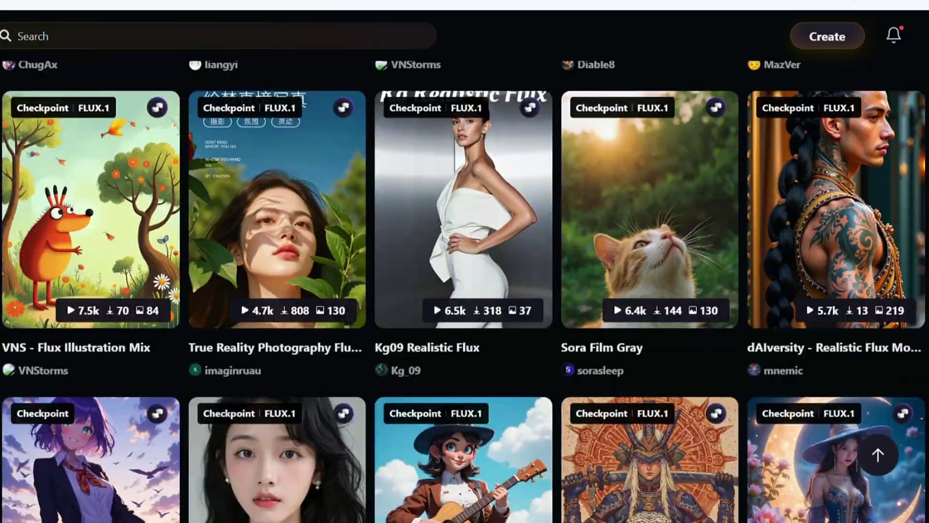
scroll(465, 290, "down", 20)
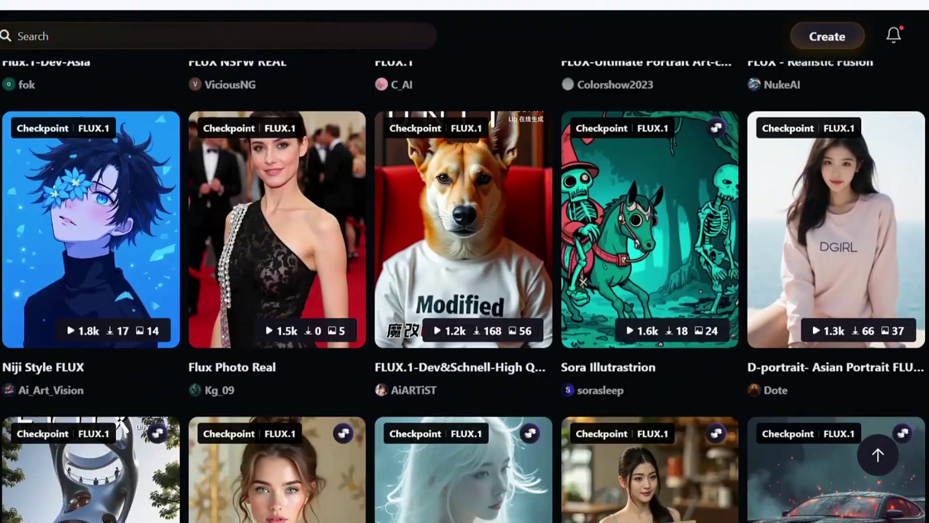
scroll(465, 291, "down", 5)
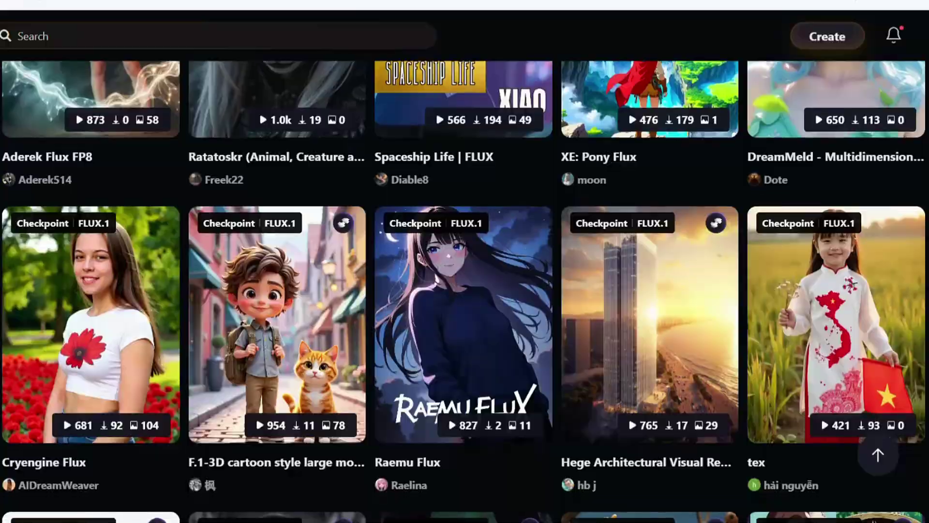
scroll(464, 290, "down", 15)
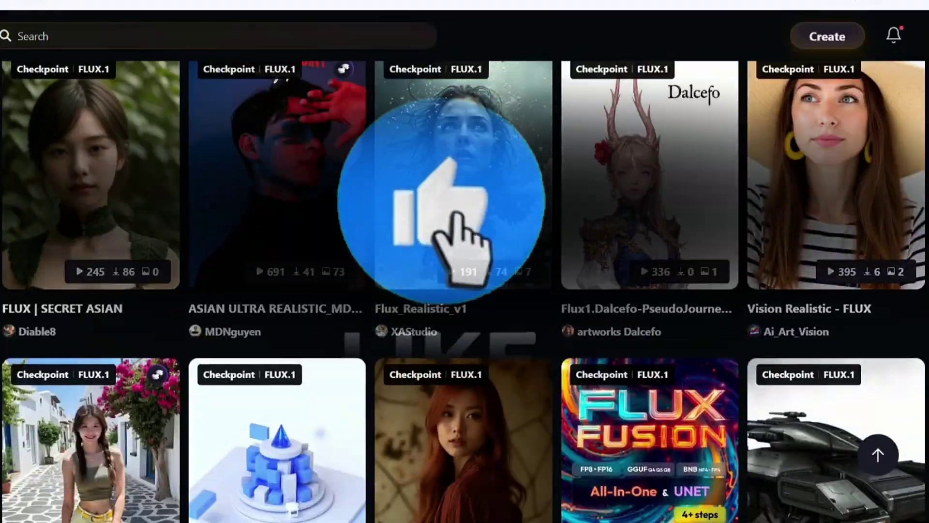
scroll(465, 291, "down", 15)
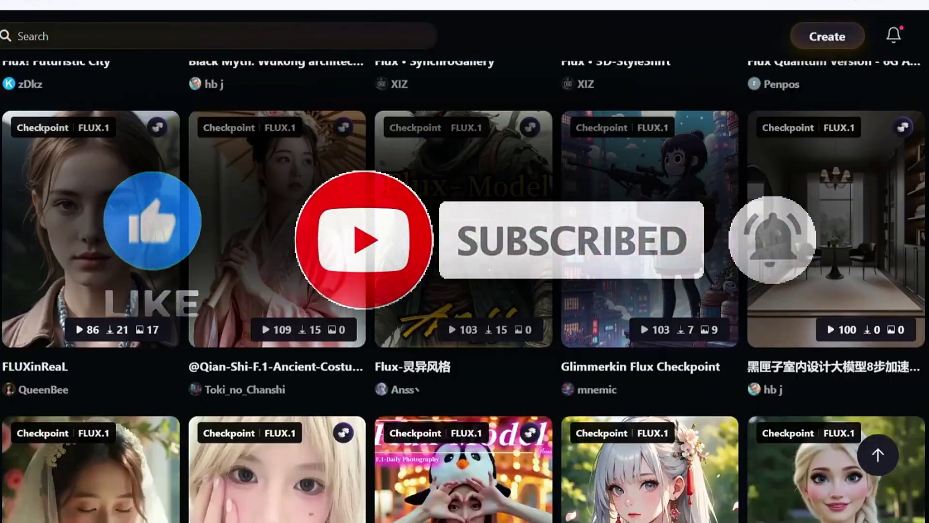
scroll(464, 291, "down", 15)
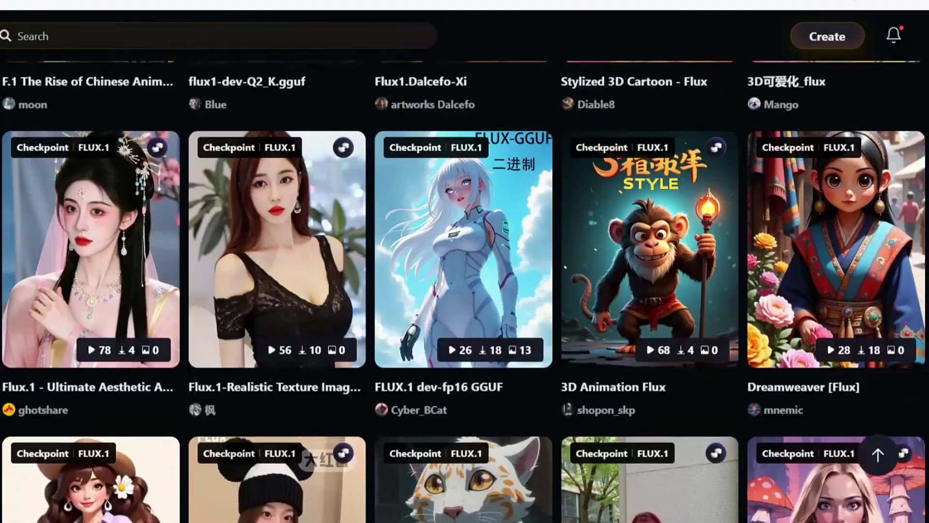